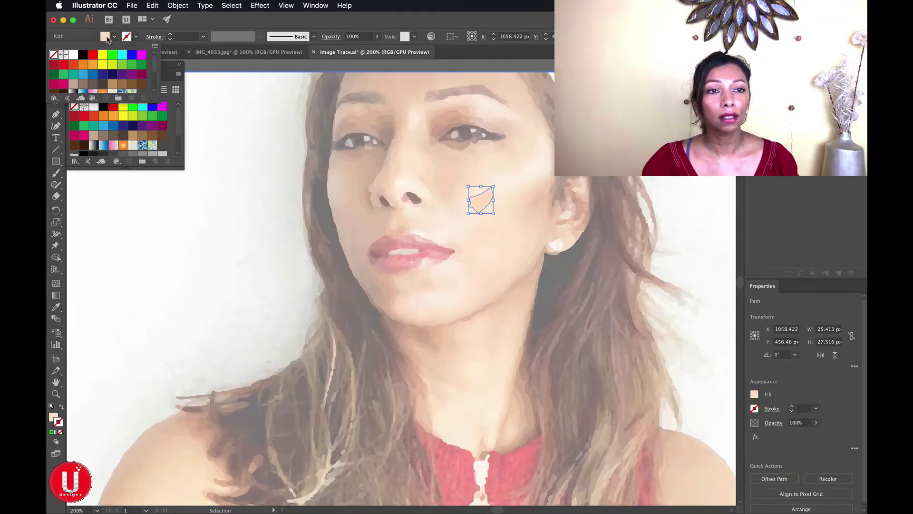
Bring the Untitled-2 document to the front and look over its 3 Colors owl tracing.
left_click(106, 38)
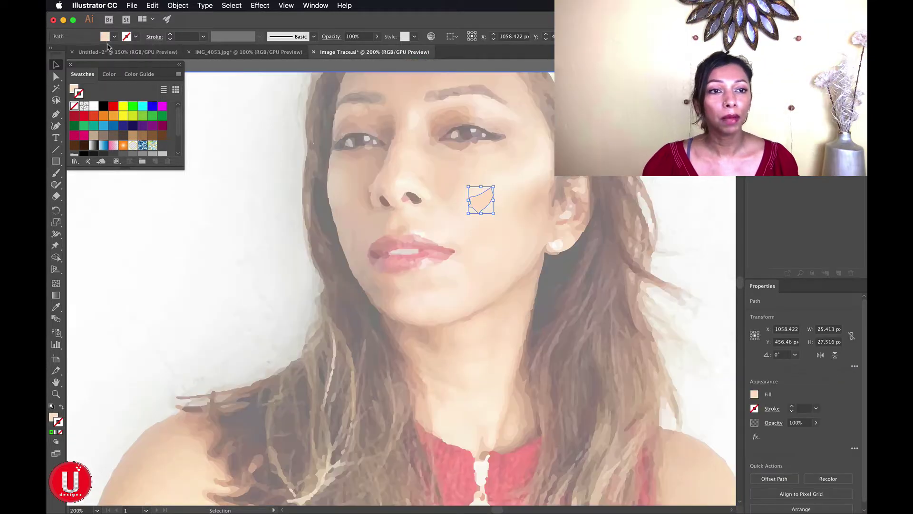
left_click(106, 38)
left_click(100, 53)
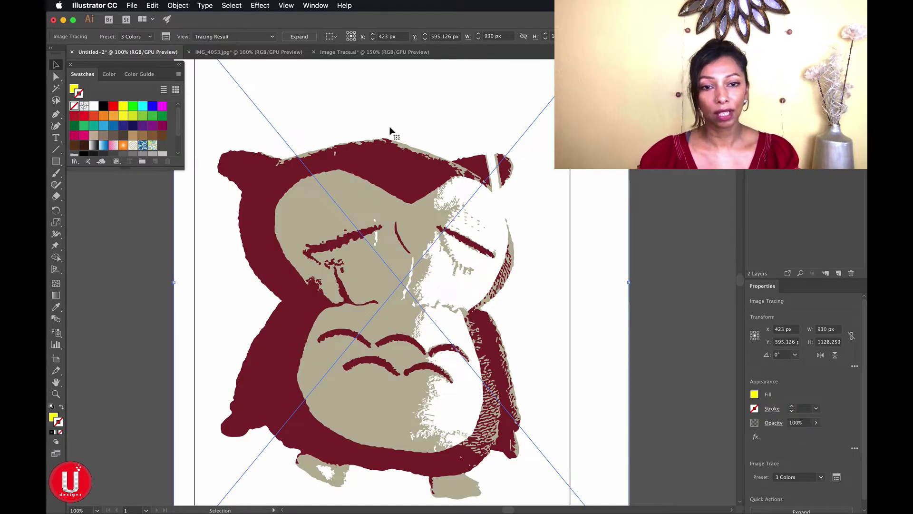
key("super+minus")
key("super+minus")
key("super+plus")
key("super+plus")
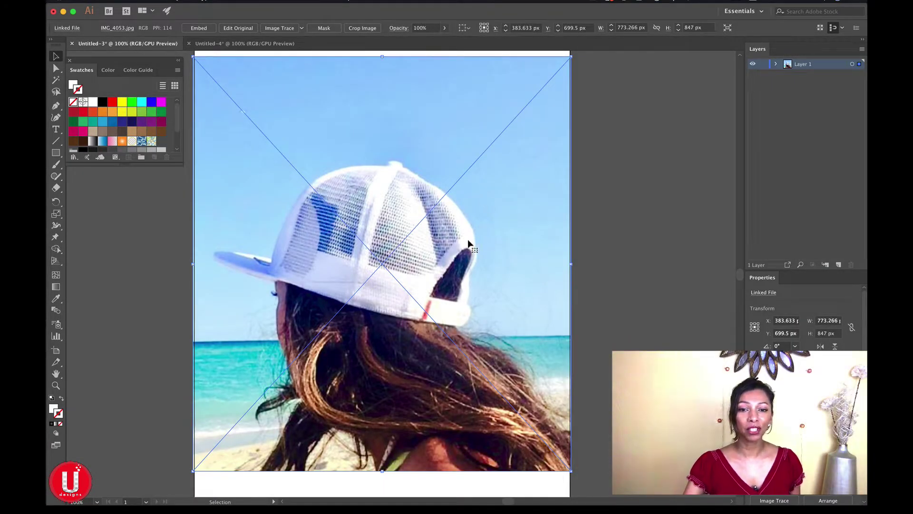
Select the linked beach photo IMG_4053.jpg and open the full Image Trace settings for it.
left_click(412, 102)
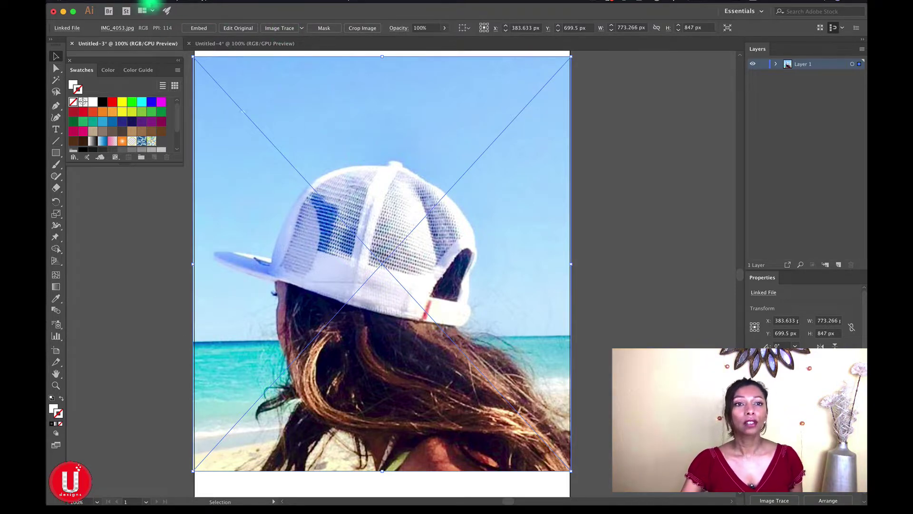
left_click(176, 2)
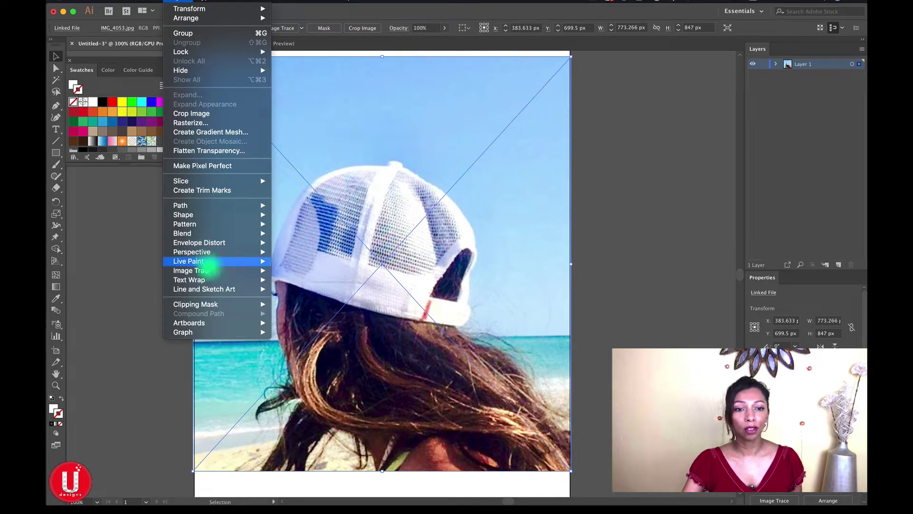
mouse_move(212, 270)
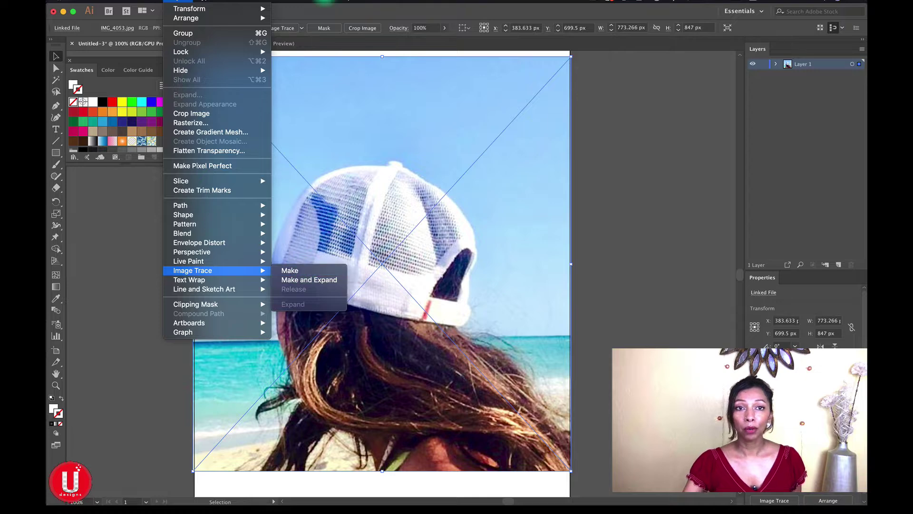
left_click(316, 2)
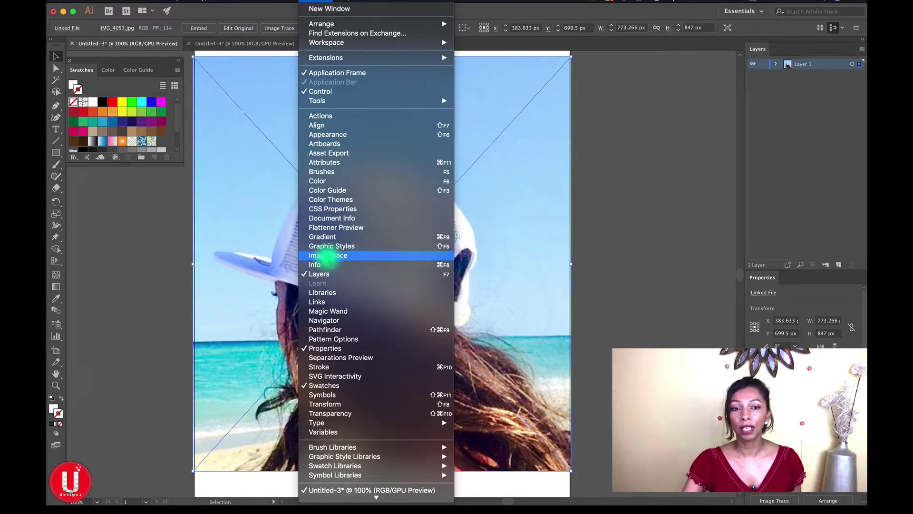
left_click(328, 255)
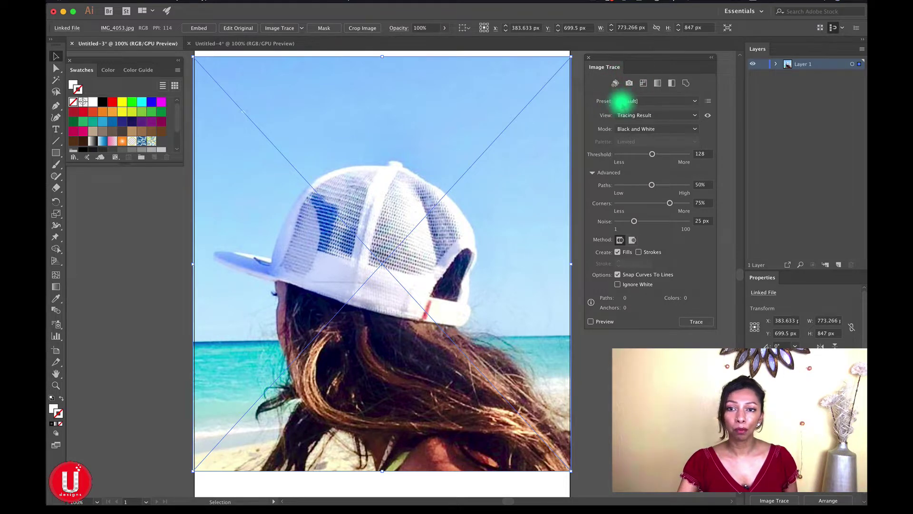
Trace the photo with the Black and White Logo preset and try threshold values of 219 and 116.
left_click(657, 101)
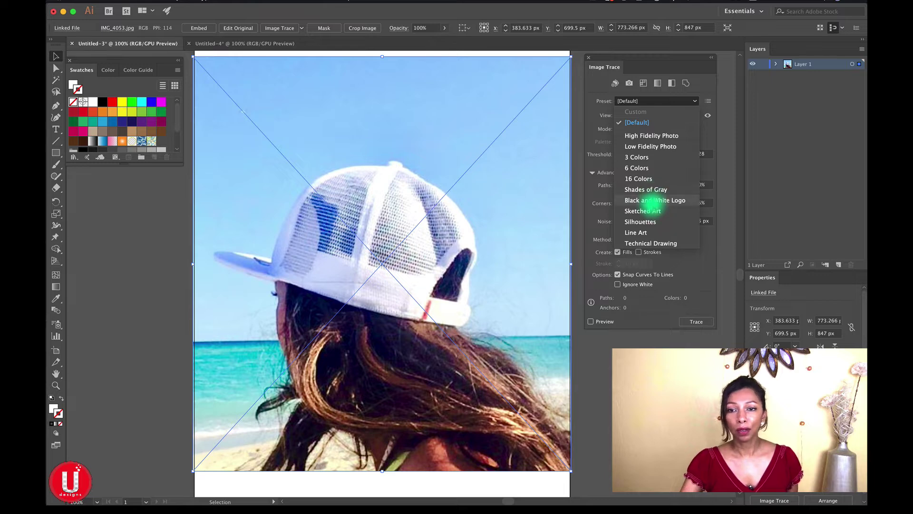
key("Return")
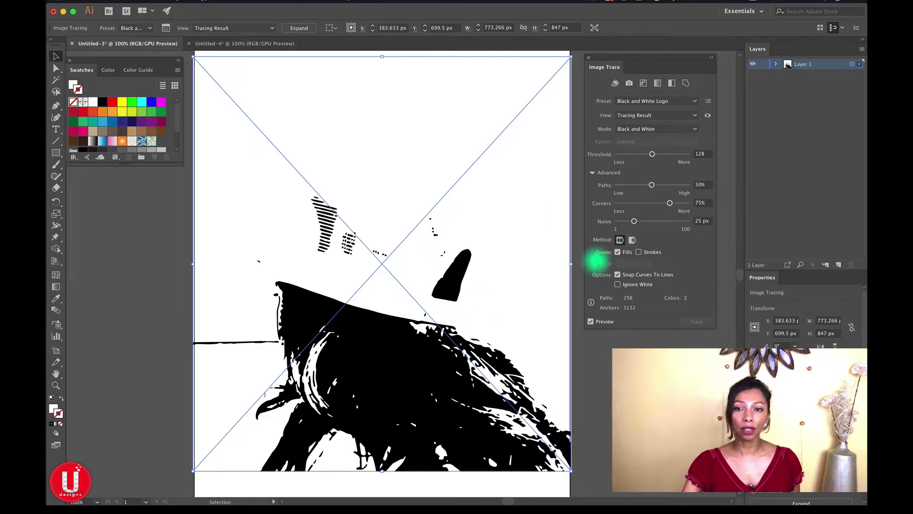
left_click_drag(649, 152, 667, 158)
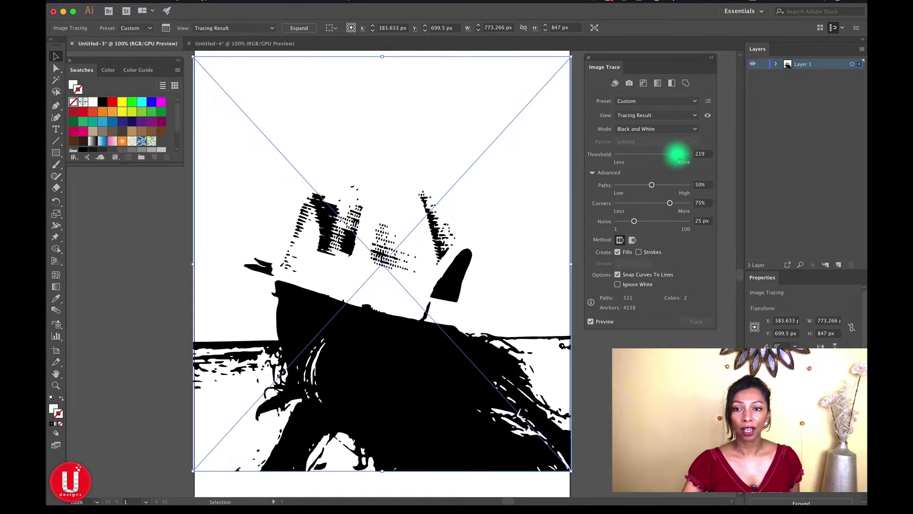
left_click_drag(677, 153, 673, 159)
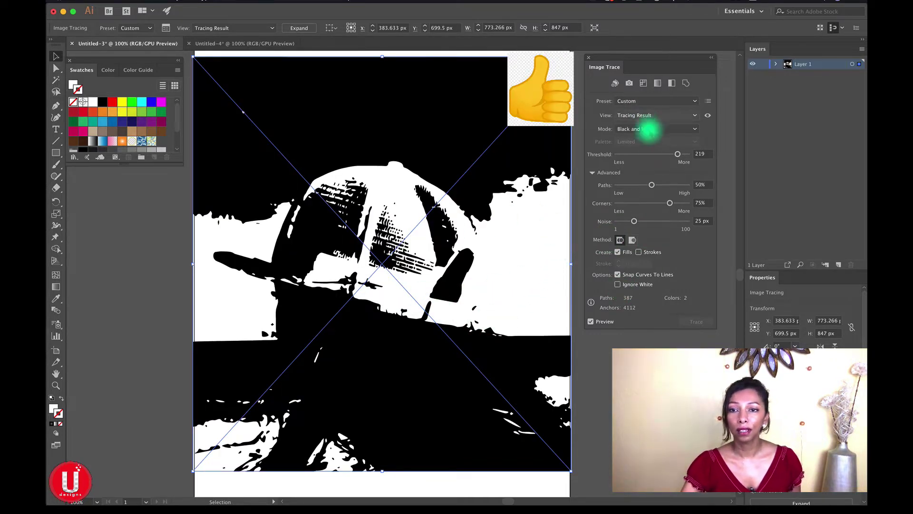
left_click(648, 154)
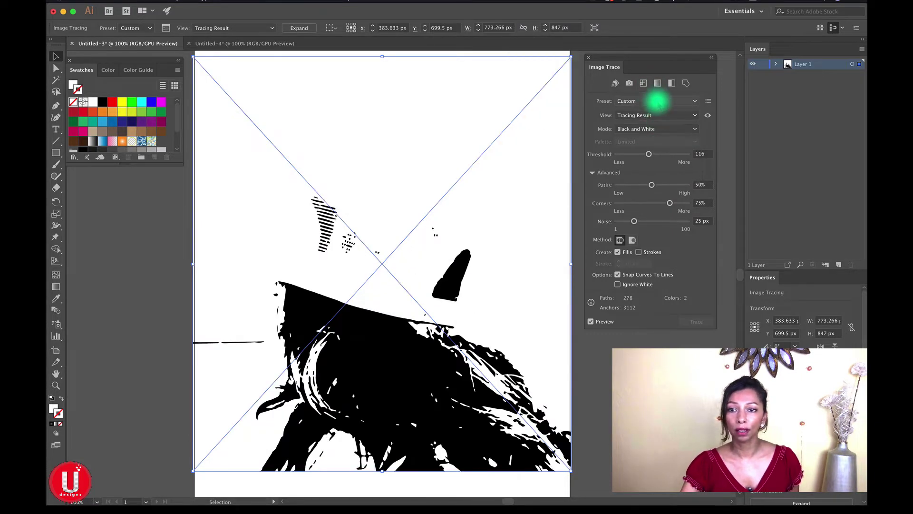
Retrace the beach photo with the 3 Colors preset.
left_click(657, 102)
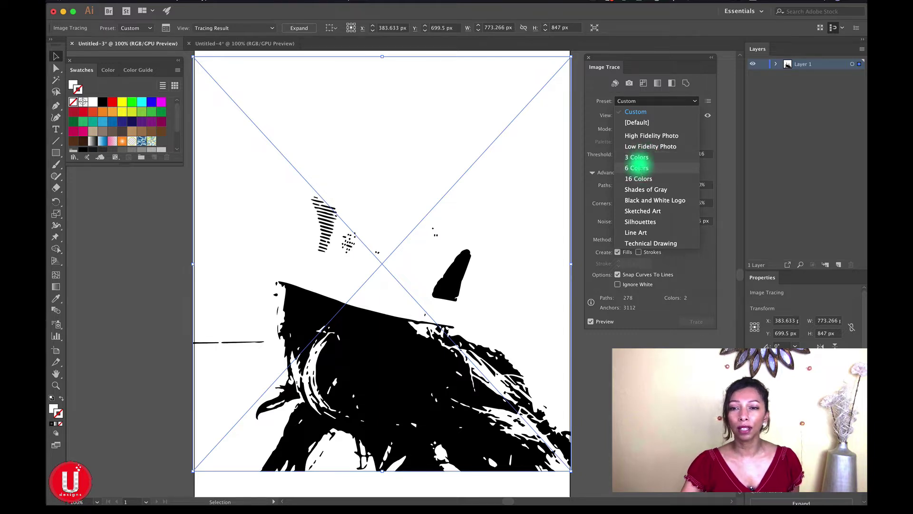
left_click(638, 157)
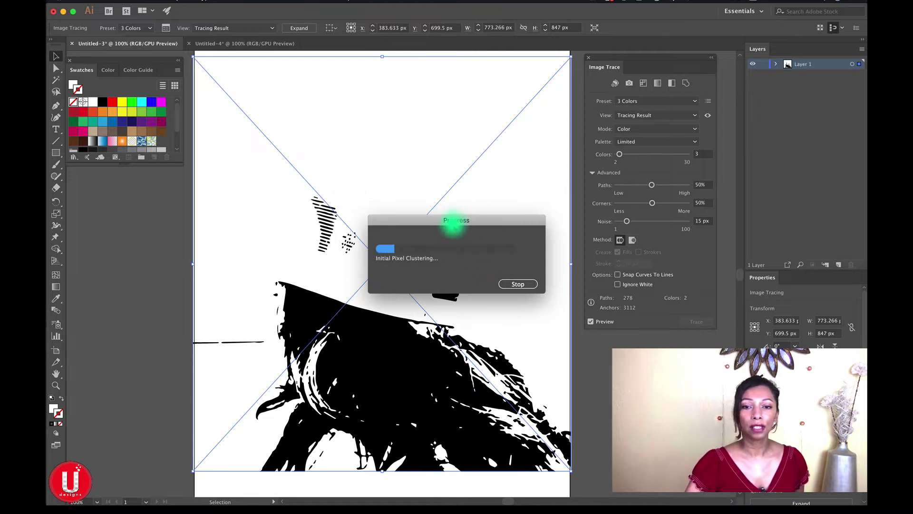
mouse_move(457, 218)
left_mouse_down()
mouse_move(591, 343)
mouse_move(616, 343)
left_mouse_up()
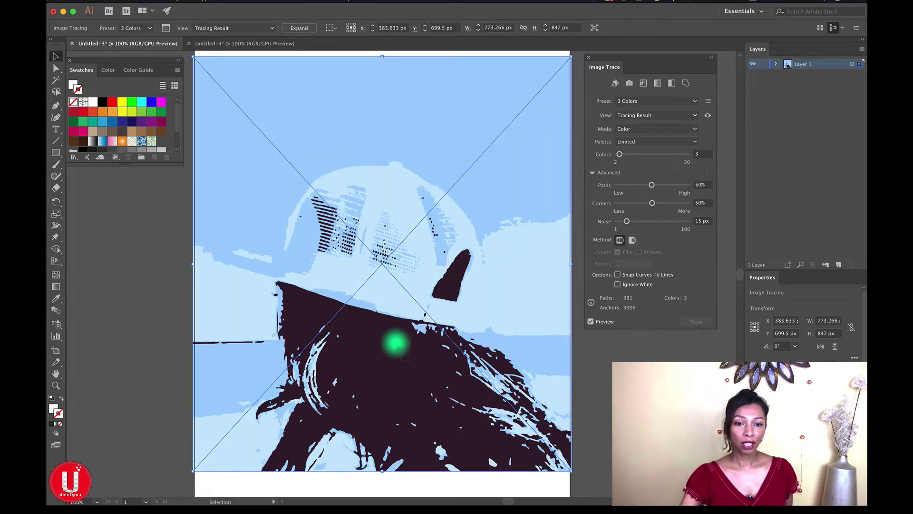
Retrace the photo with the Sketched Art preset and set the threshold to 210.
left_click(639, 213)
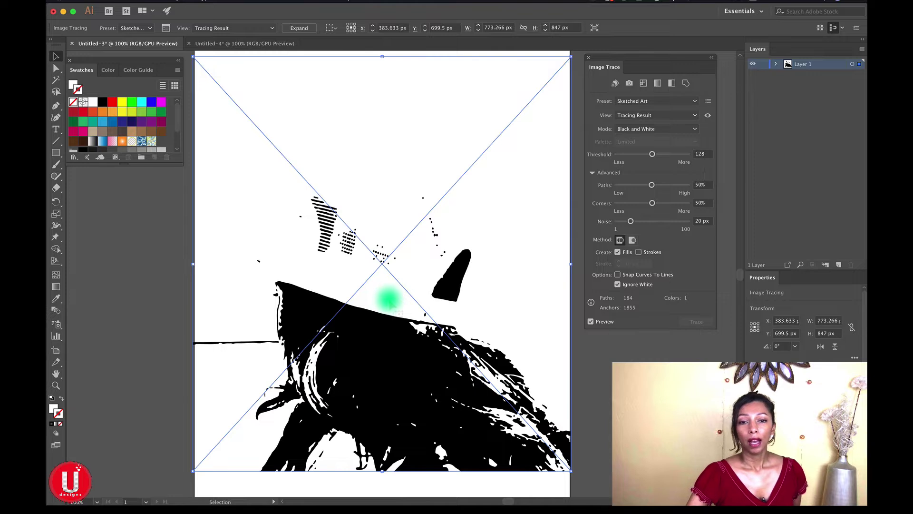
key("super+equal")
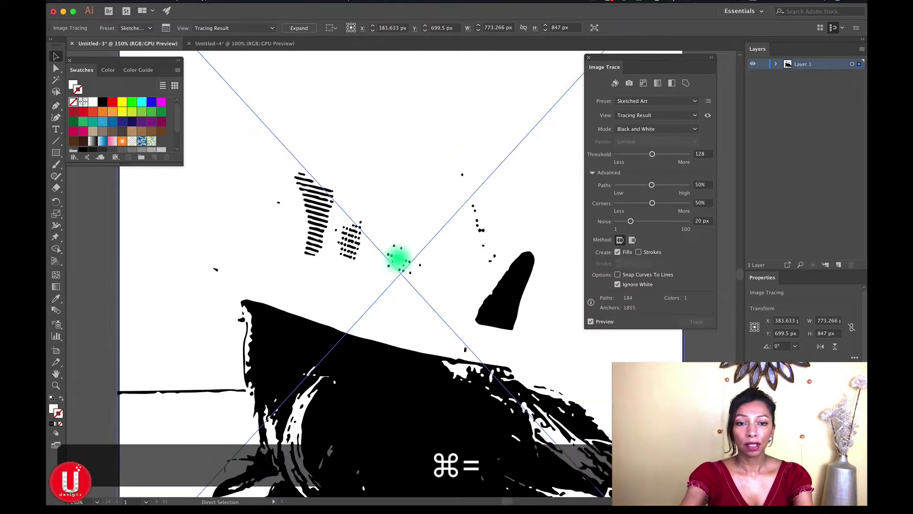
key("equal")
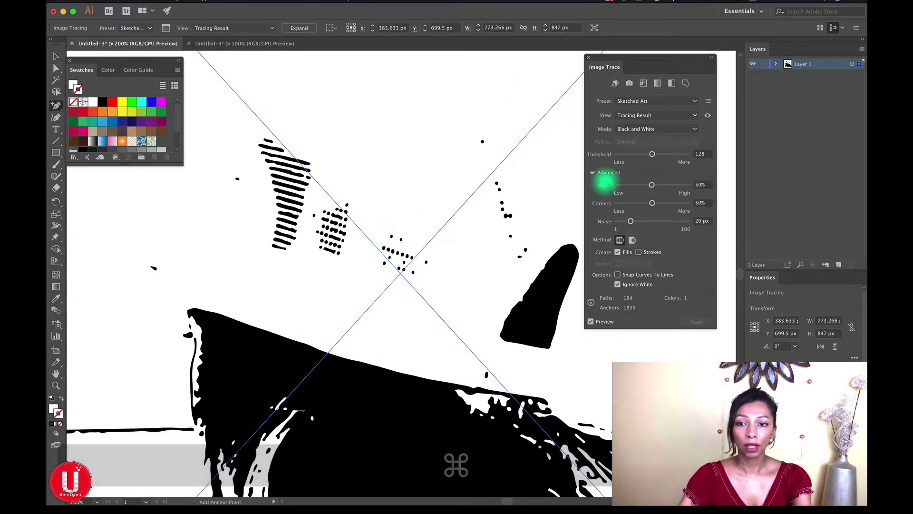
left_click_drag(652, 153, 674, 154)
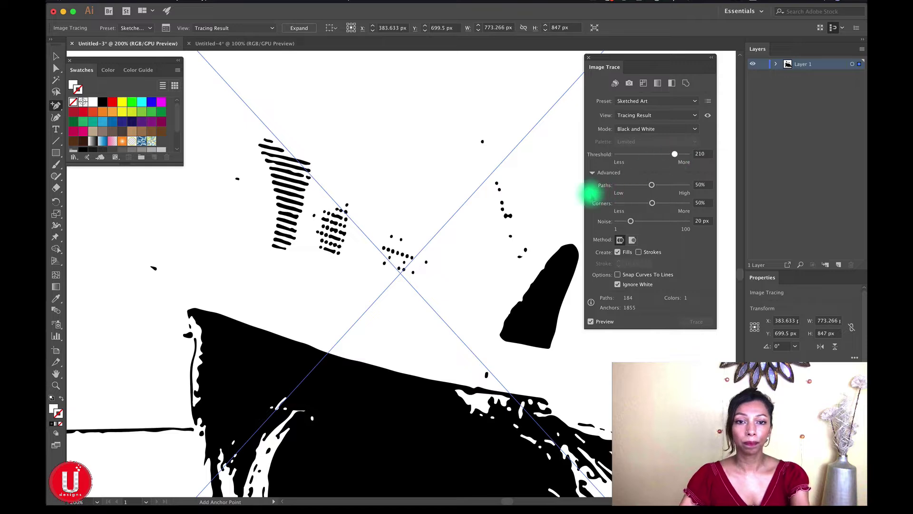
key("super+minus")
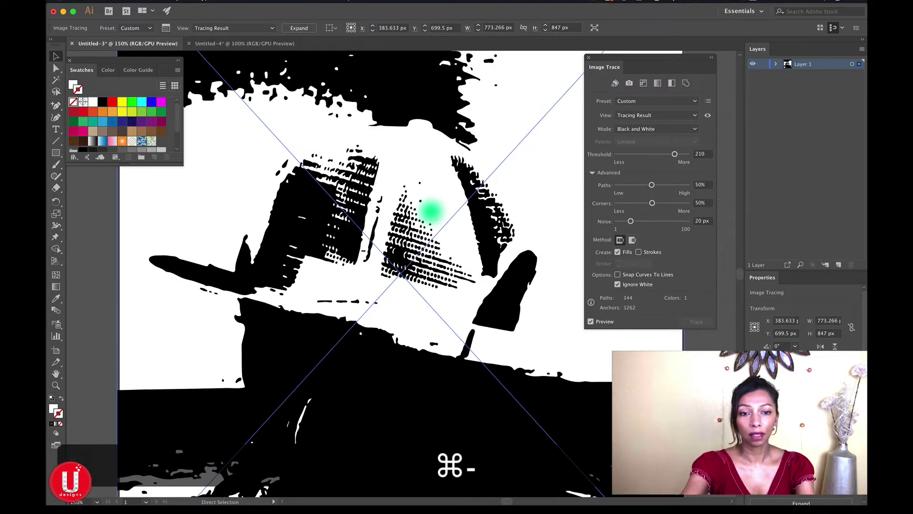
key("super+minus")
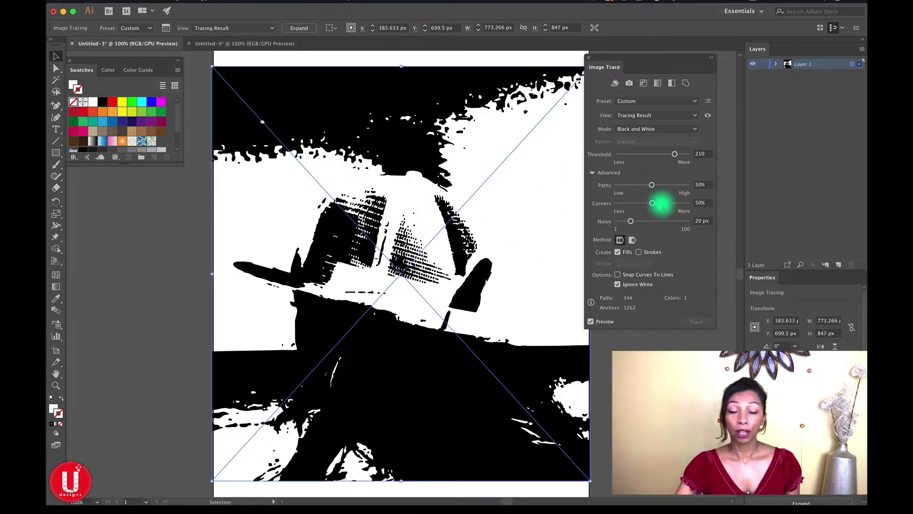
Examine the black-and-white traced shapes of the cap mesh at up to 4800% magnification and return to the whole image.
key("super")
key("super+equal")
key("super+equal")
key("super+equal")
key("super+equal")
key("super+equal")
key("super+equal")
key("super+equal")
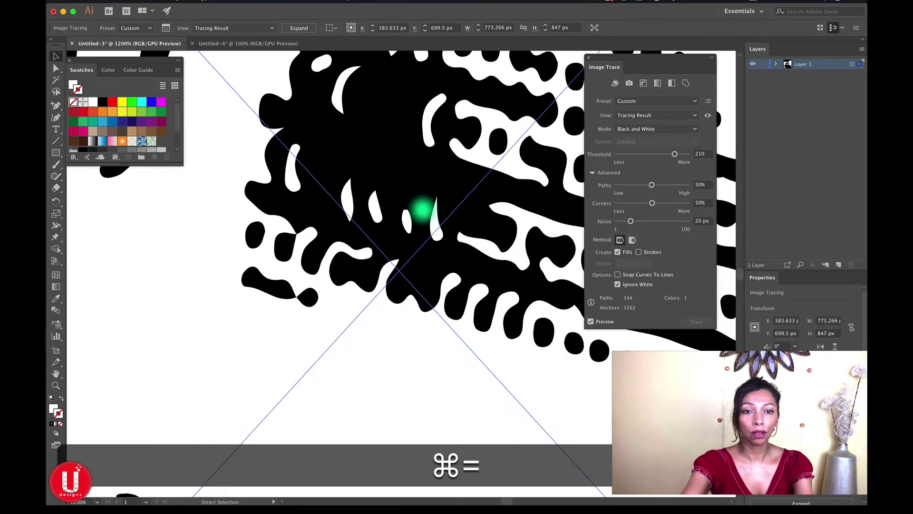
key("super+equal")
key("super+equal")
key("super+equal")
key("super+equal")
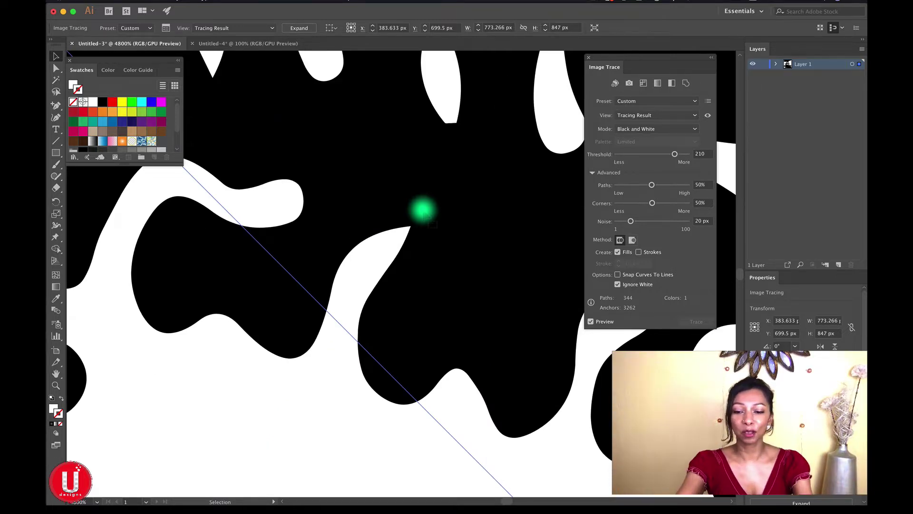
key("super+minus")
key("super+minus")
key("super+minus")
key("super+minus")
key("super+minus")
key("super+minus")
key("super+minus")
key("super+minus")
key("super+minus")
key("super+minus")
key("super+minus")
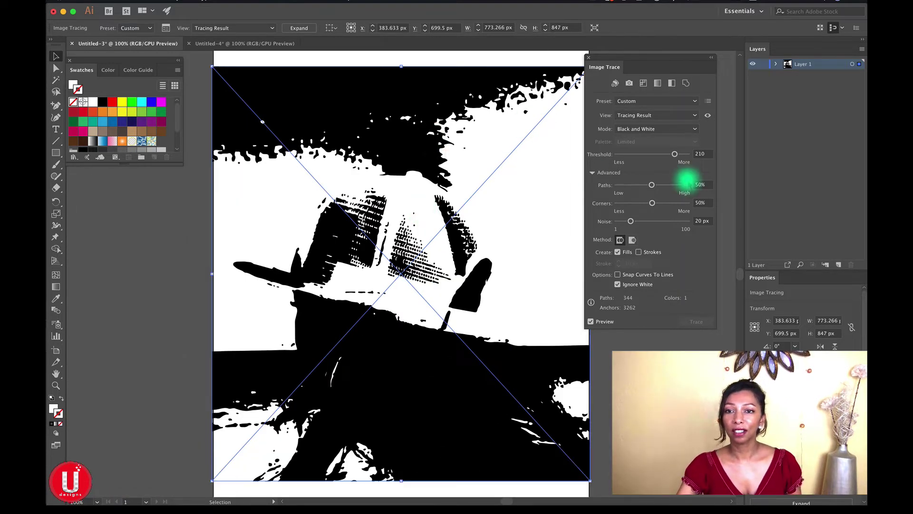
Retrace the beach photo in color with the High Fidelity Photo preset.
left_click(635, 101)
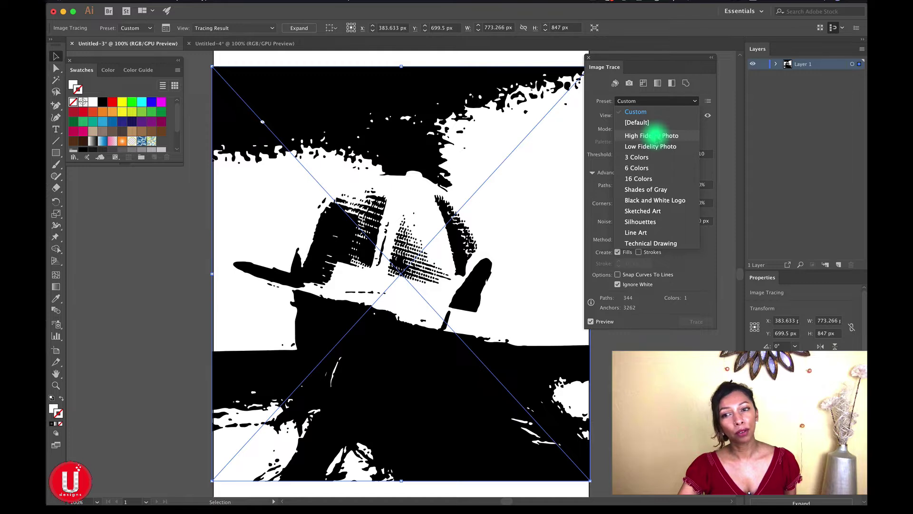
left_click(655, 136)
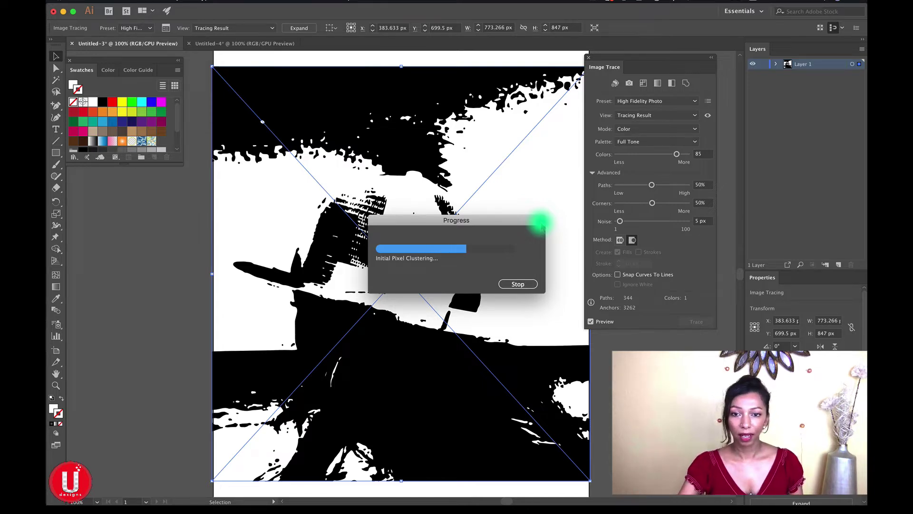
mouse_move(501, 217)
left_mouse_down()
mouse_move(673, 336)
mouse_move(212, 201)
mouse_move(183, 176)
left_mouse_up()
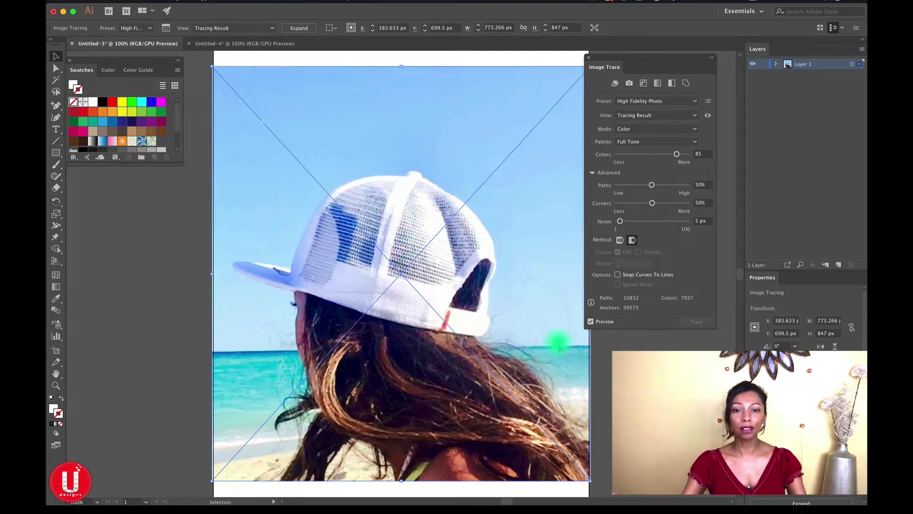
Examine the full-color traced shapes in the cap mesh at 800% magnification and return to the whole image.
key("super")
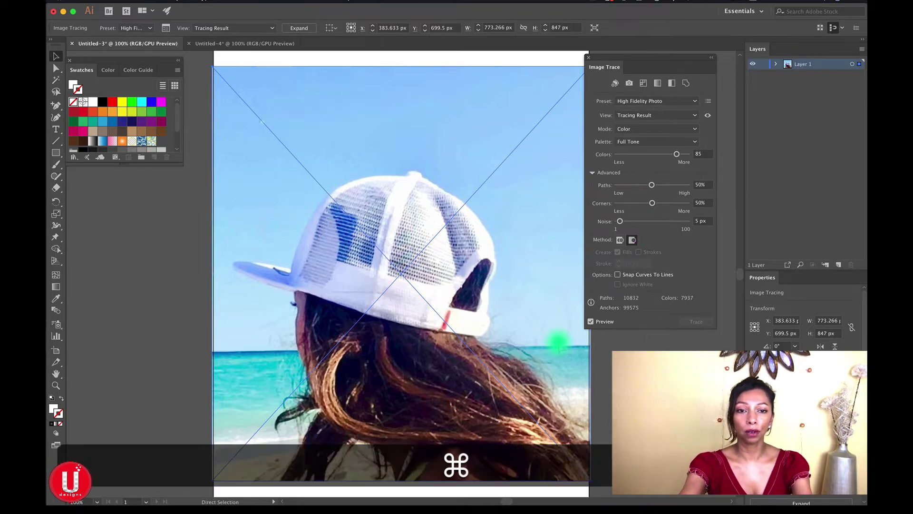
key("super+equal")
key("super+equal")
key("super+equal")
key("super+equal")
key("super+equal")
key("super+equal")
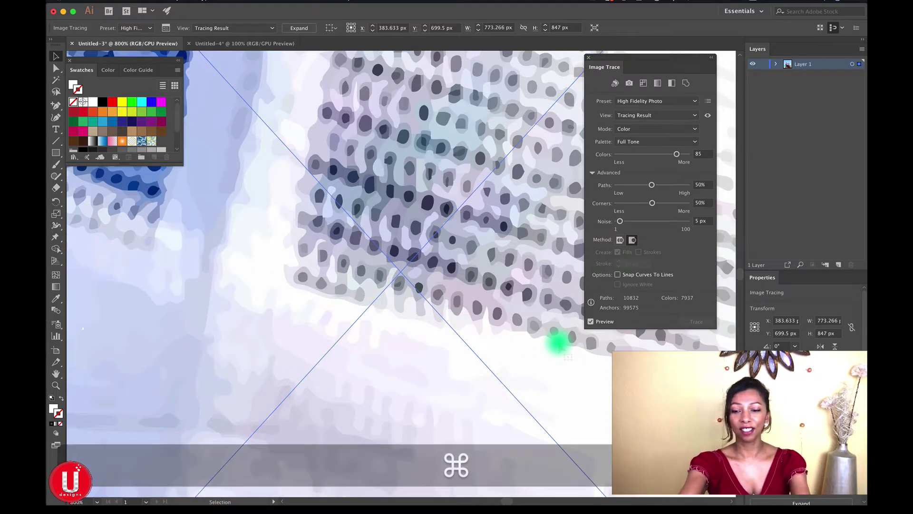
key("super")
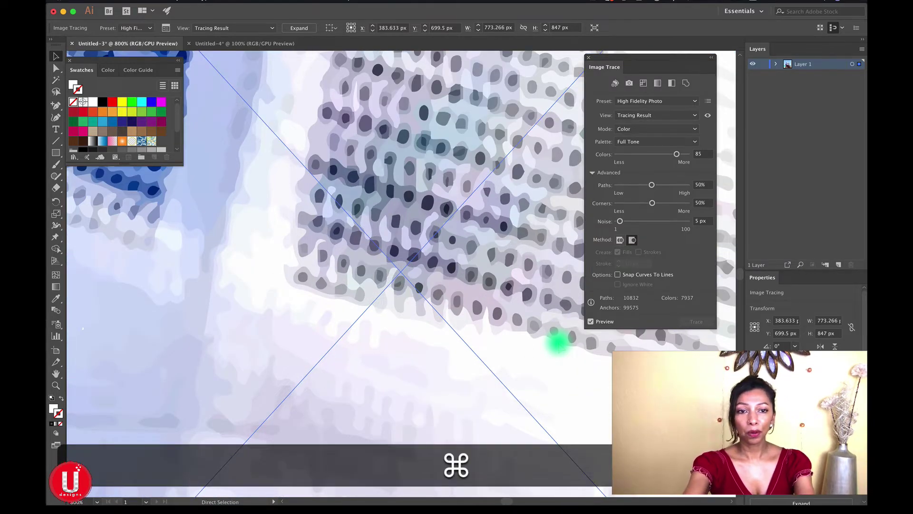
key("super+minus")
key("super+minus")
key("super+minus")
key("super+minus")
key("super+minus")
key("super+minus")
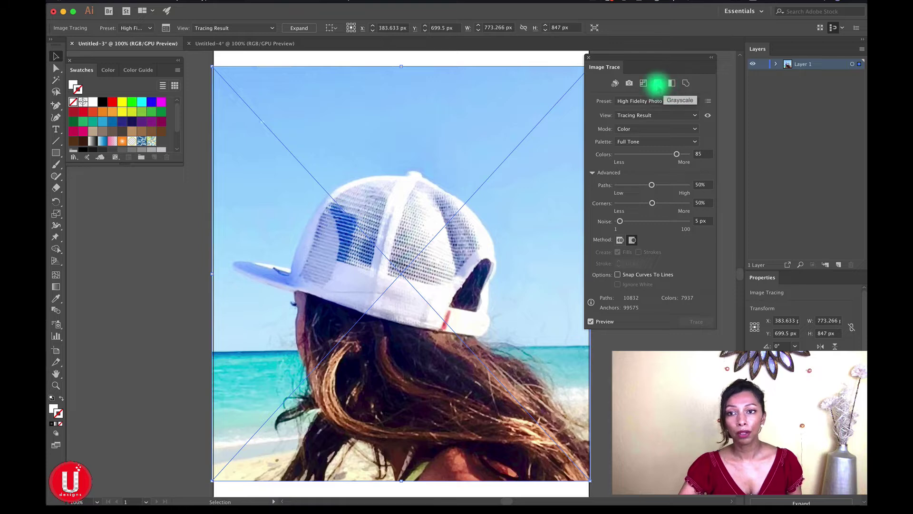
Retrace the photo with the Grayscale preset and inspect the traced cap up close.
left_click(657, 83)
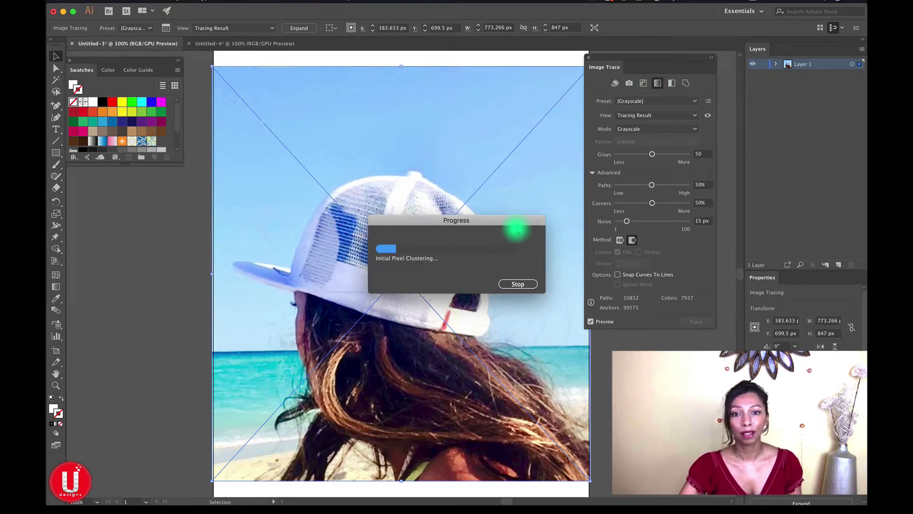
left_click_drag(516, 230, 247, 194)
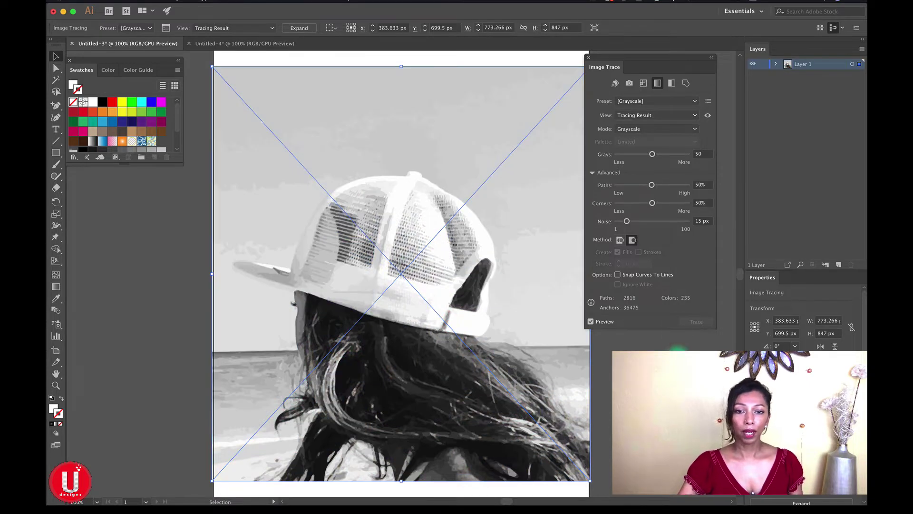
key("super+equal")
key("super+equal")
key("super+equal")
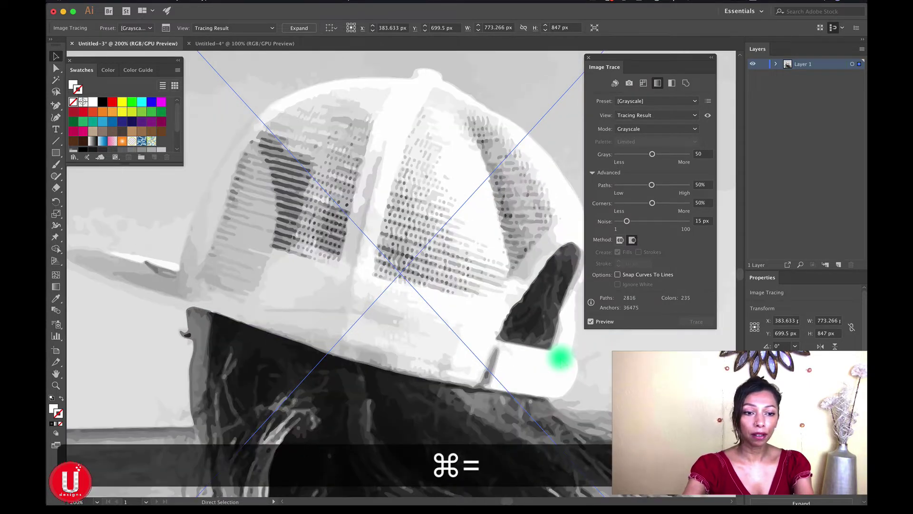
Examine the grayscale traced shapes of the hair and sea at 300% magnification and return to 150%.
key("h")
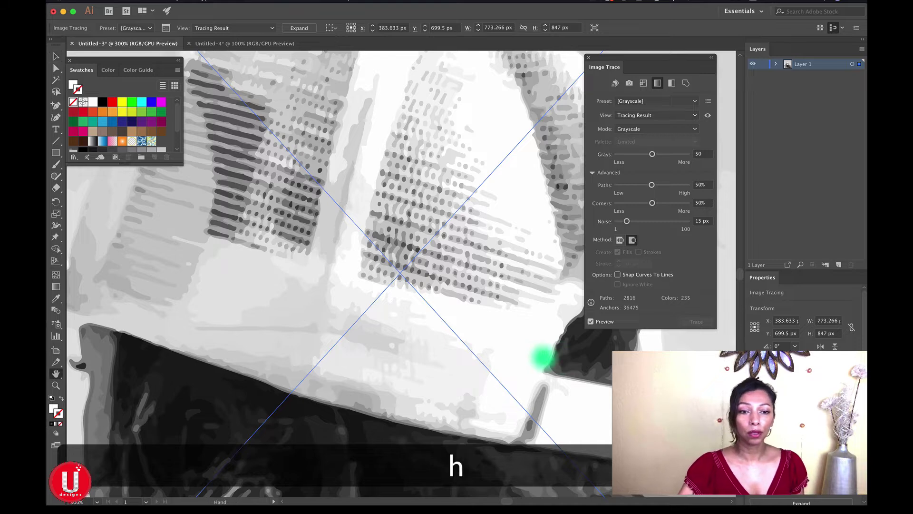
left_click_drag(540, 357, 564, 286)
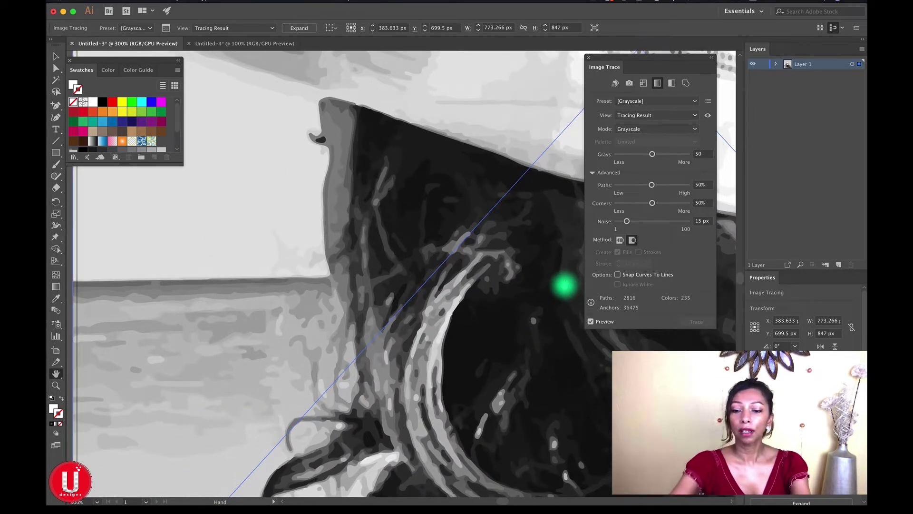
key("super+minus")
key("super+minus")
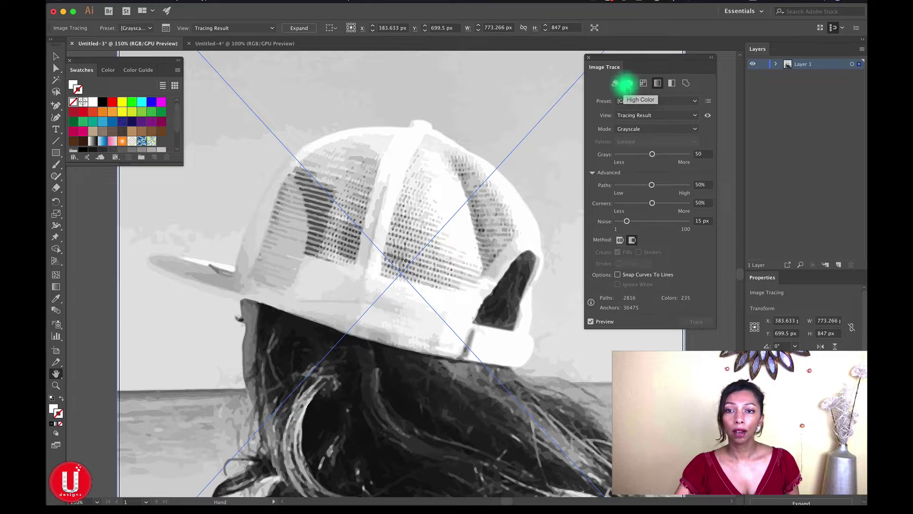
Retrace the beach photo with the High Color preset.
left_click(629, 83)
left_click_drag(516, 219, 201, 343)
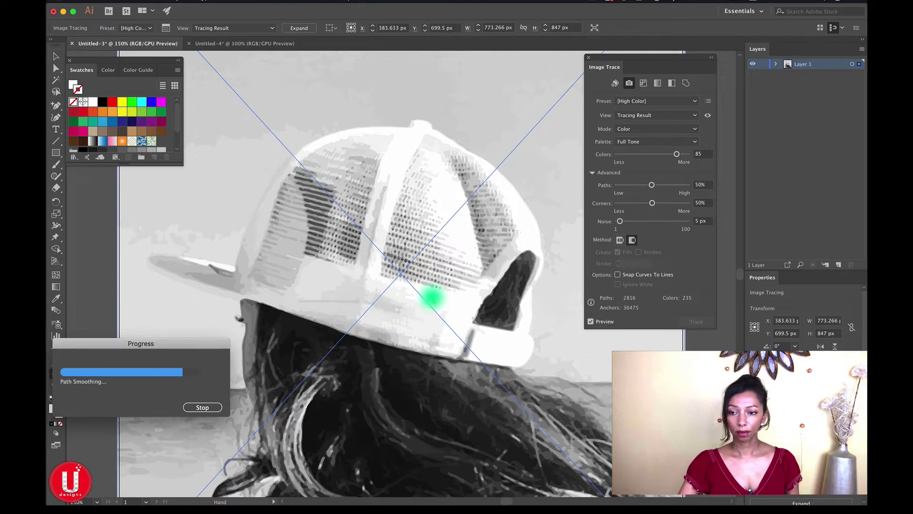
mouse_move(501, 504)
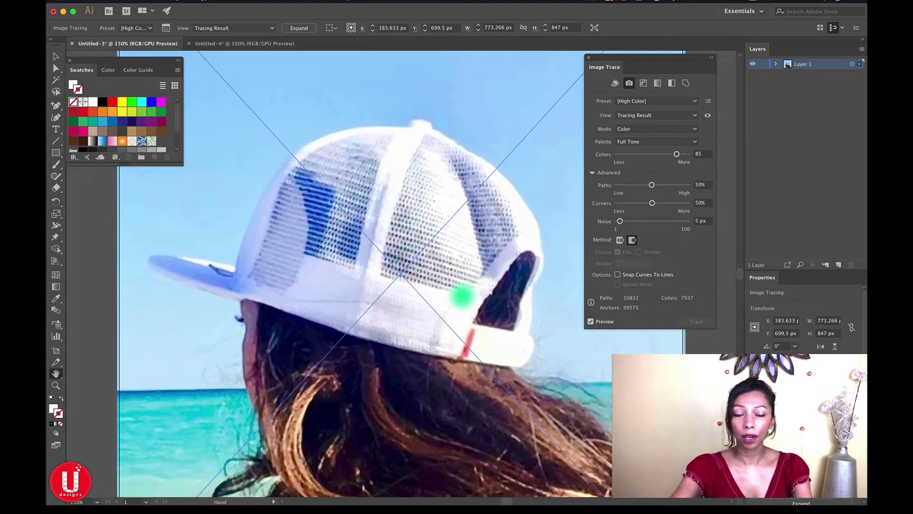
Examine the High Color tracing as a whole and in the cap mesh at up to 400% magnification, ending at 150%.
key("super+minus")
key("super+minus")
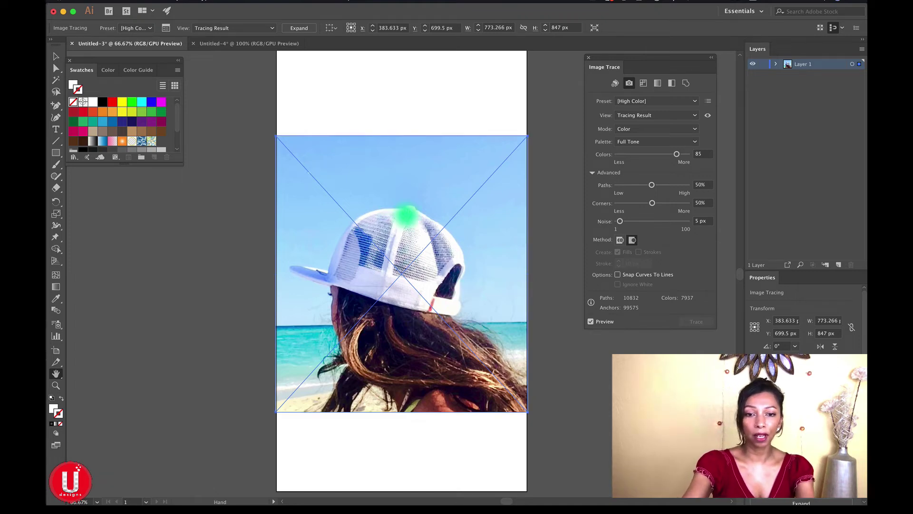
key("super+equal")
key("super+equal")
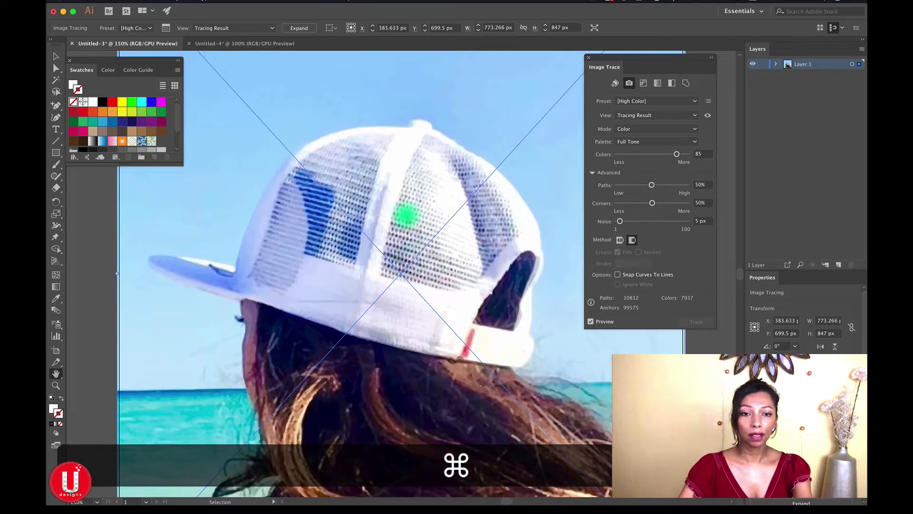
key("super+equal")
key("super+equal")
key("super+equal")
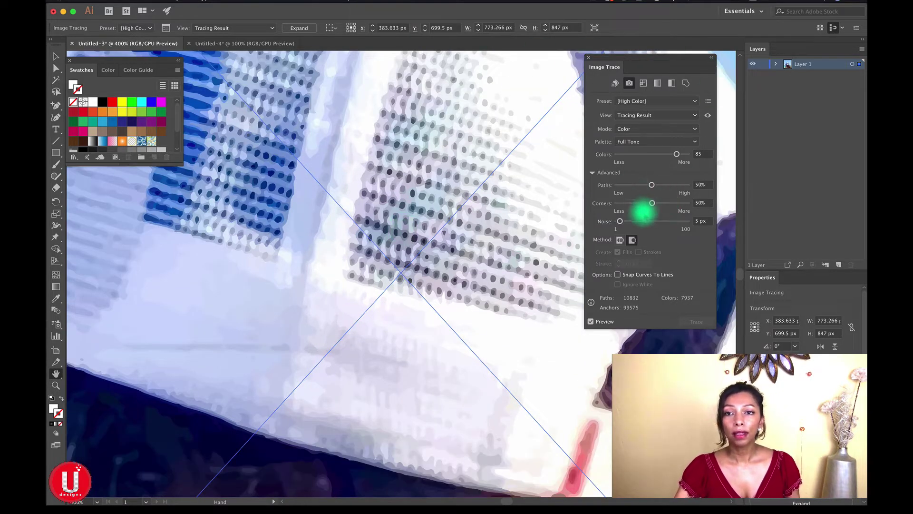
left_click_drag(648, 57, 664, 55)
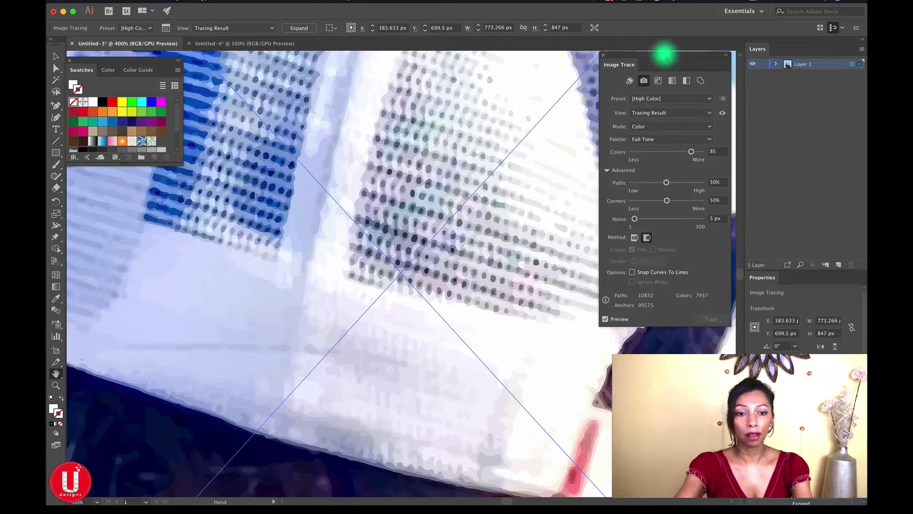
key("super+minus")
key("super+minus")
key("super+minus")
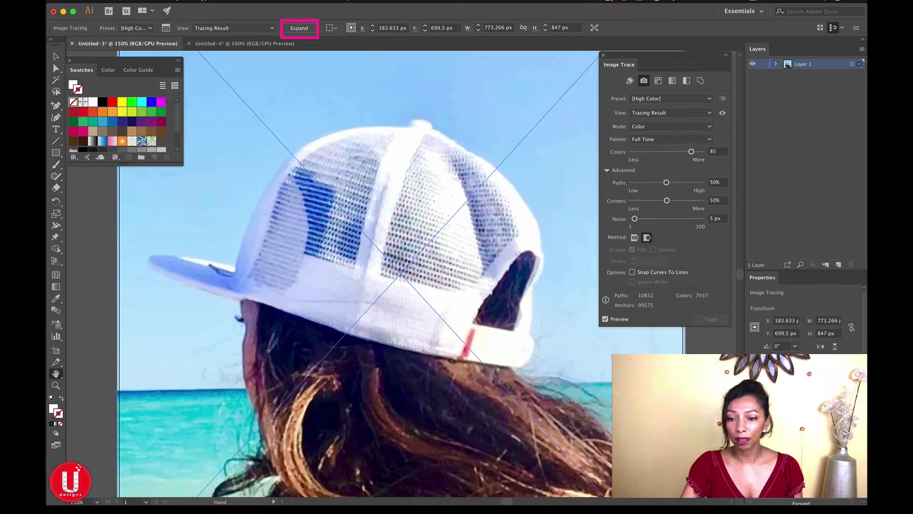
Expand the High Color tracing into vector paths and examine the anchor points in the cap mesh at up to 600% magnification.
scroll(804, 319, "down", 1)
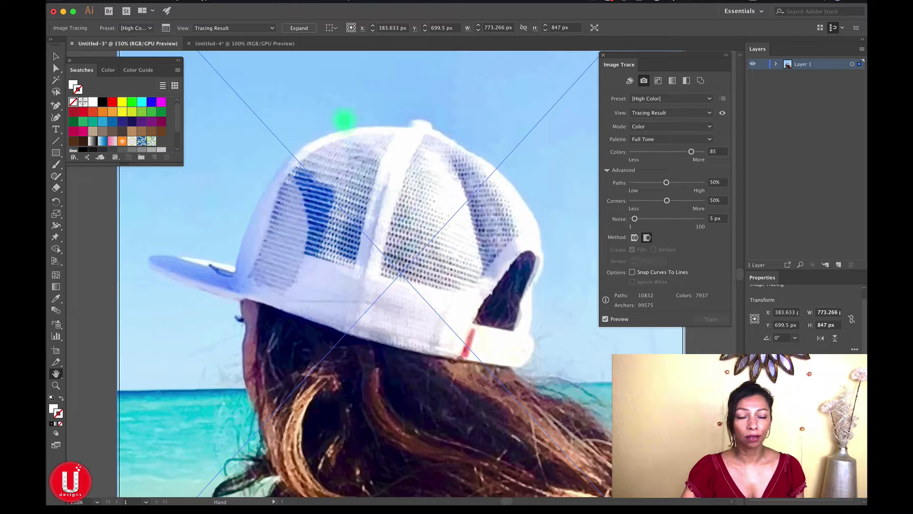
left_click(298, 29)
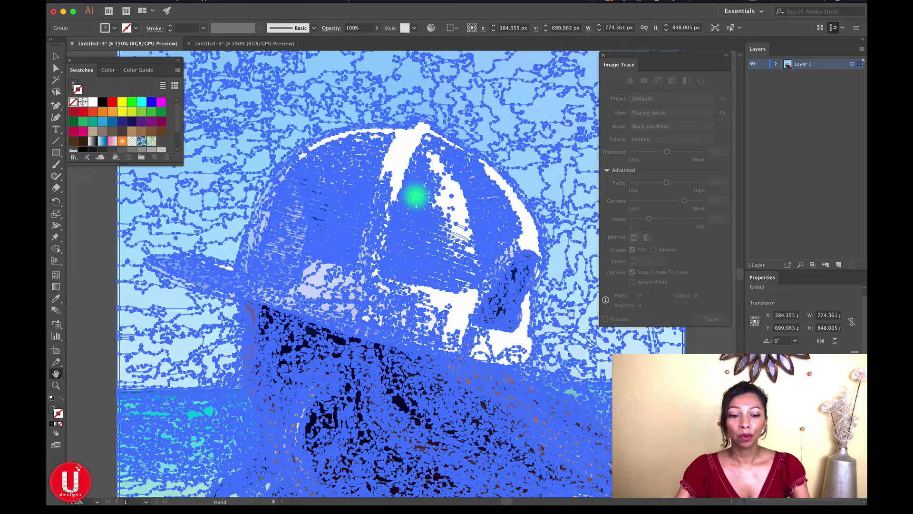
key("super+minus")
key("super+minus")
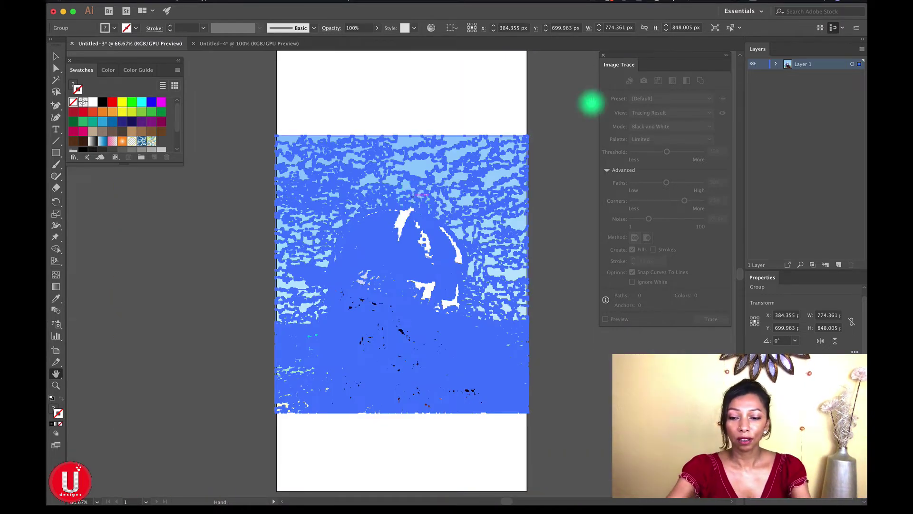
key("super+equal")
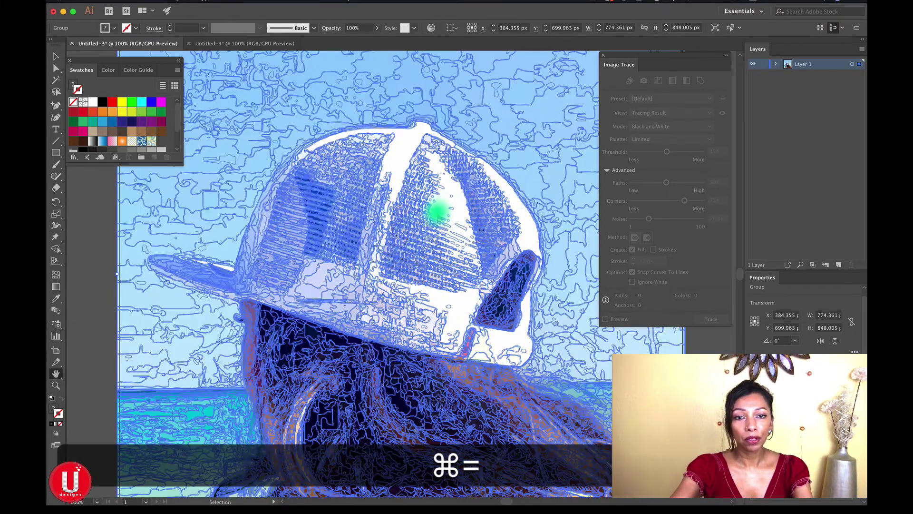
key("super+equal")
key("super+equal")
key("super+equal")
key("super+equal")
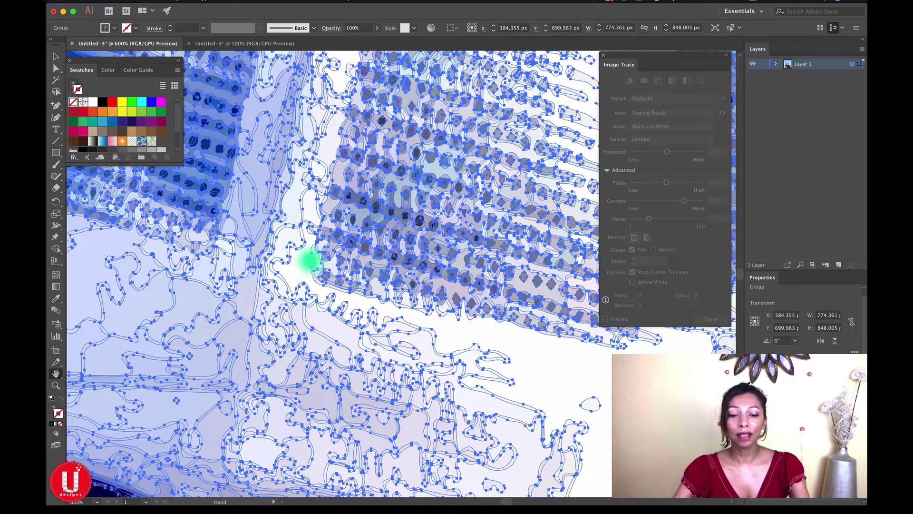
Undo the expansion of the beach photo tracing and choose the Overlapping method for stacked paths.
key("super")
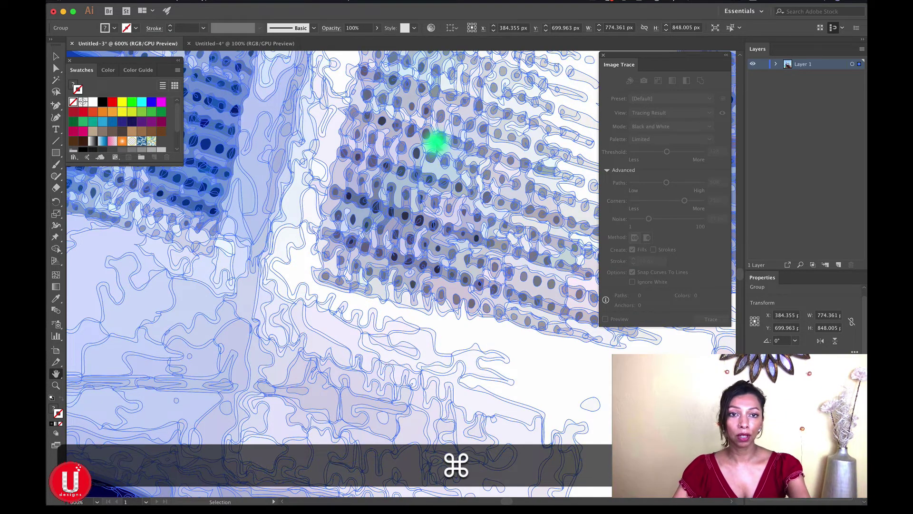
key("super+z")
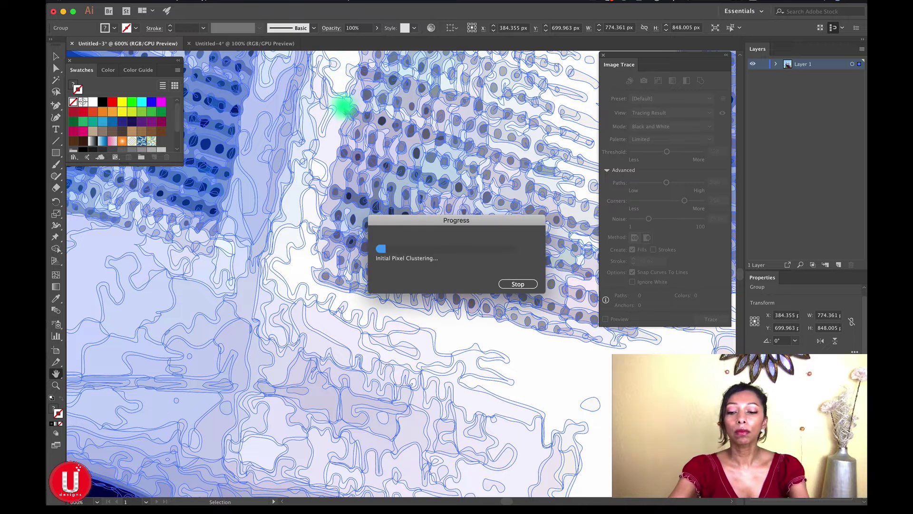
key("super+minus")
key("super+minus")
key("super+minus")
key("super+minus")
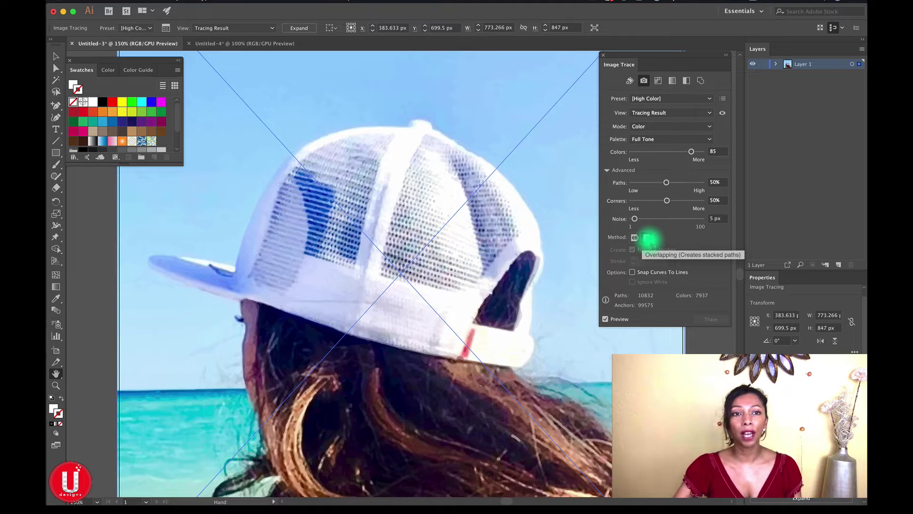
left_click(647, 237)
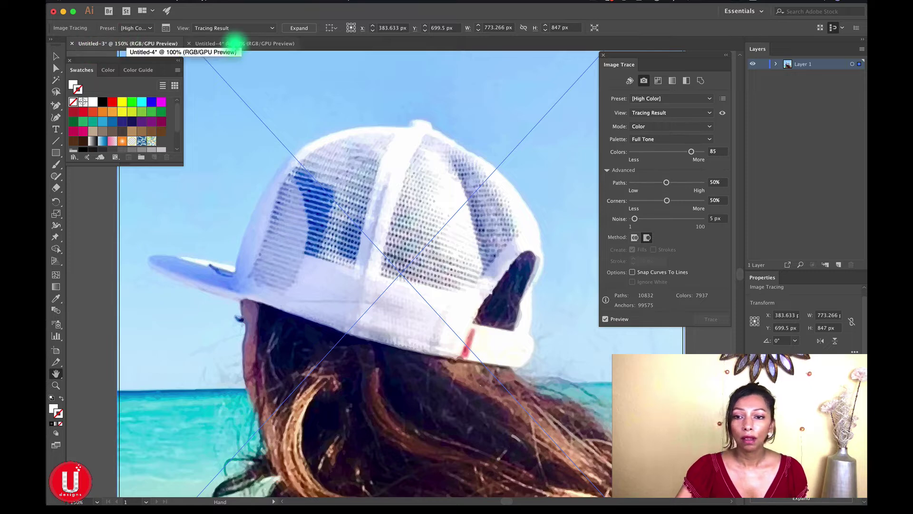
Switch to the Untitled-4 document and examine the selected apple's expanded paths at up to 1200% magnification.
left_click(236, 43)
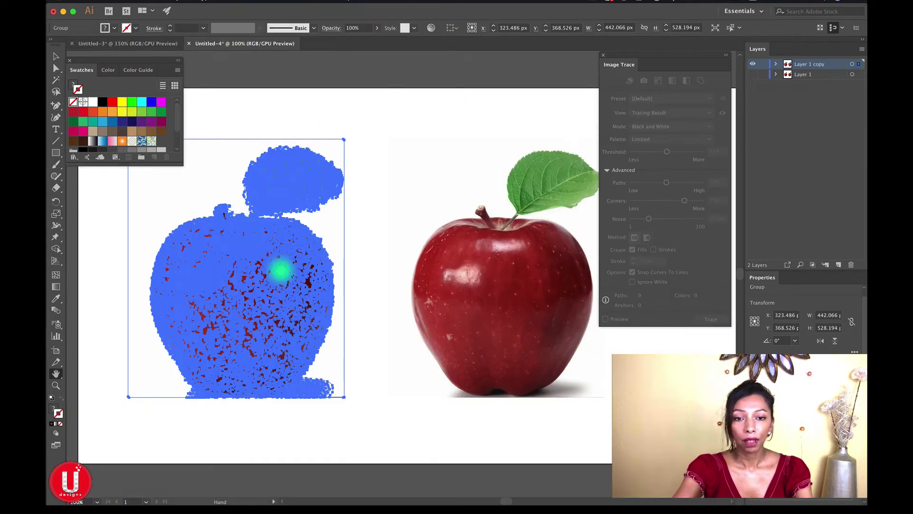
key("super+equal")
key("super+equal")
key("super+equal")
key("super+equal")
key("super+equal")
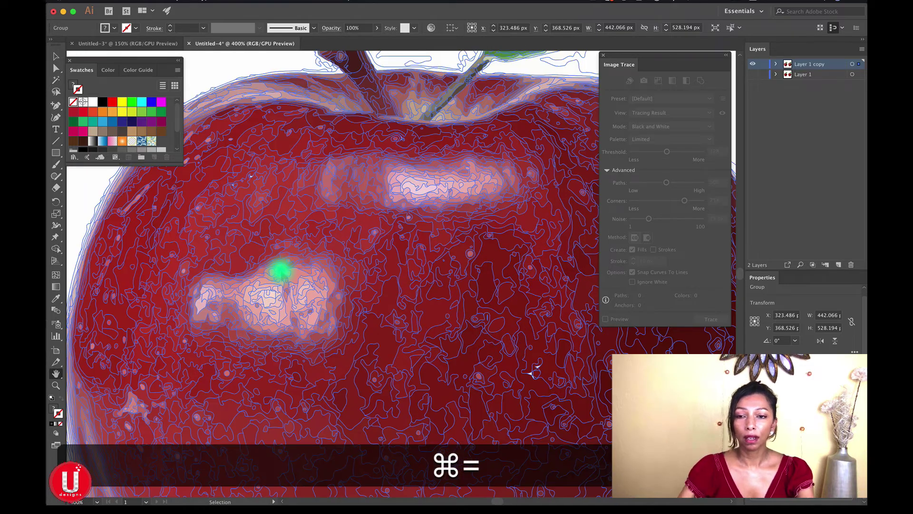
key("super+equal")
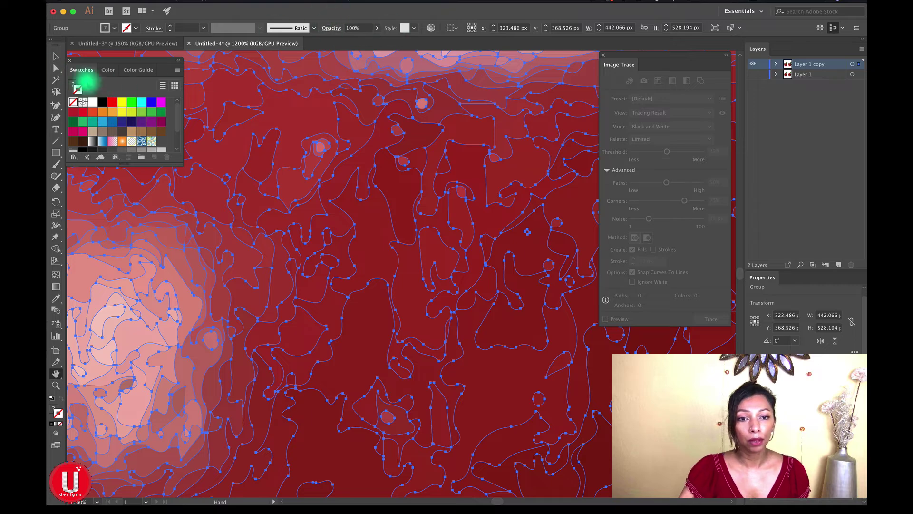
Ungroup the expanded paths of the selected apple tracing.
left_click(55, 56)
right_click(264, 199)
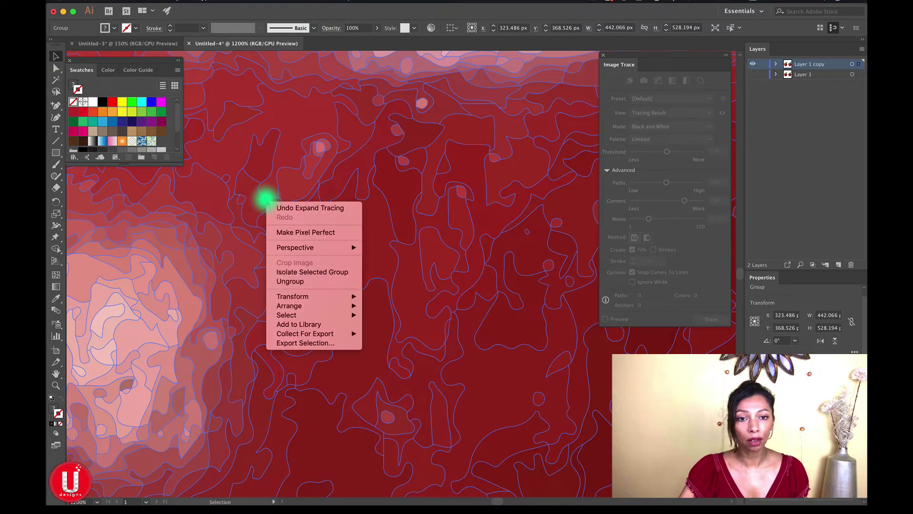
left_click(304, 282)
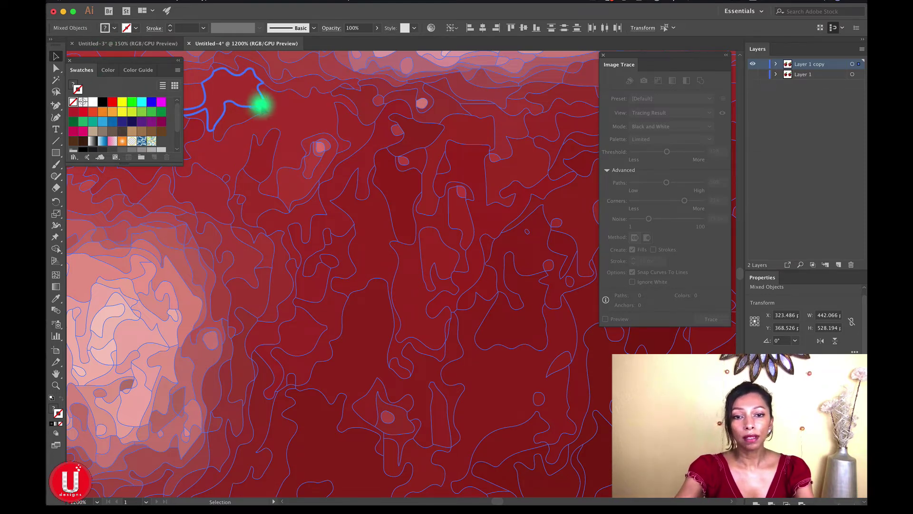
Select the second expanded apple tracing, beside the ungrouped one.
key("super+minus")
key("super+minus")
key("super+minus")
key("super+minus")
key("super+minus")
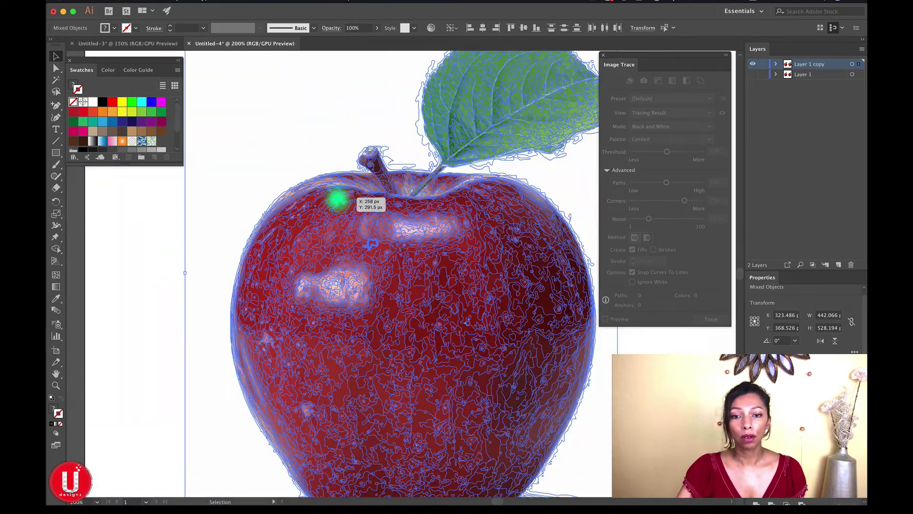
key("h")
left_click_drag(391, 251, 369, 254)
scroll(368, 254, "right", 12)
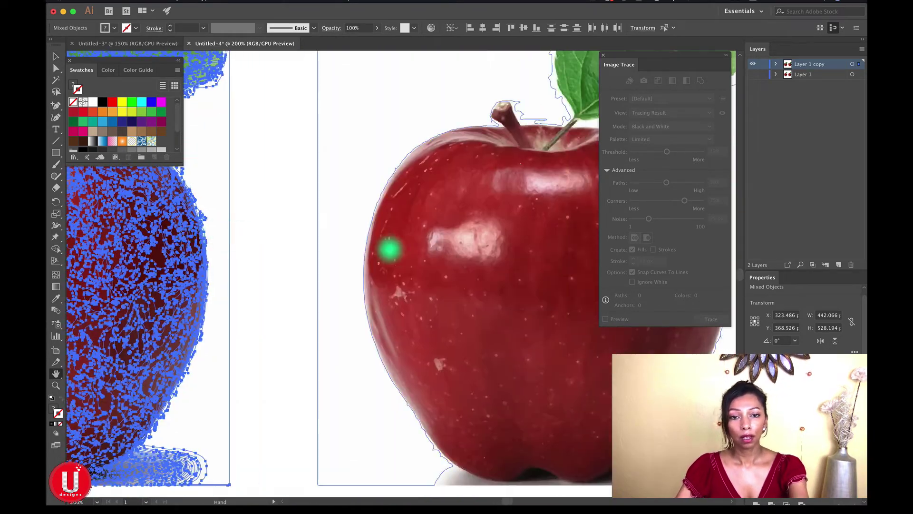
key("v")
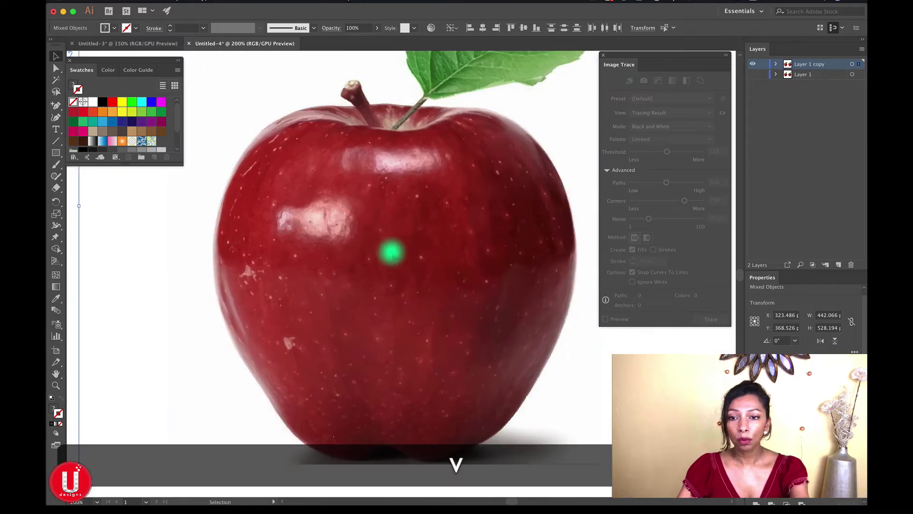
left_click(388, 235)
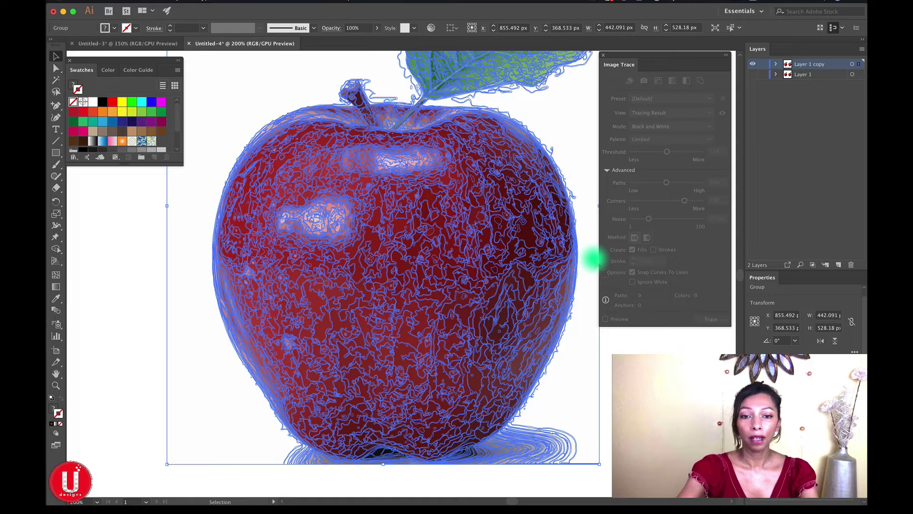
Examine the second apple's expanded paths at up to 1200% magnification and return to the whole apple.
key("super+equal")
key("super+equal")
key("super+equal")
key("super+equal")
key("super+equal")
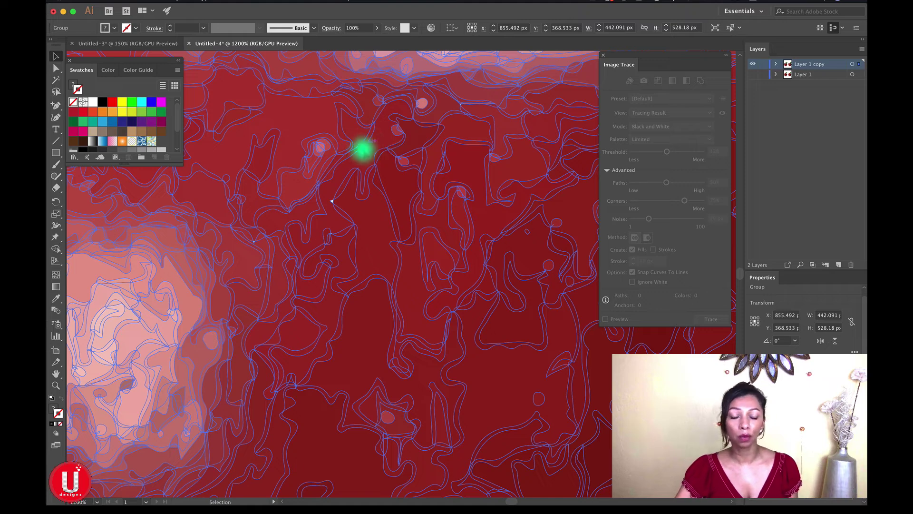
key("super+0")
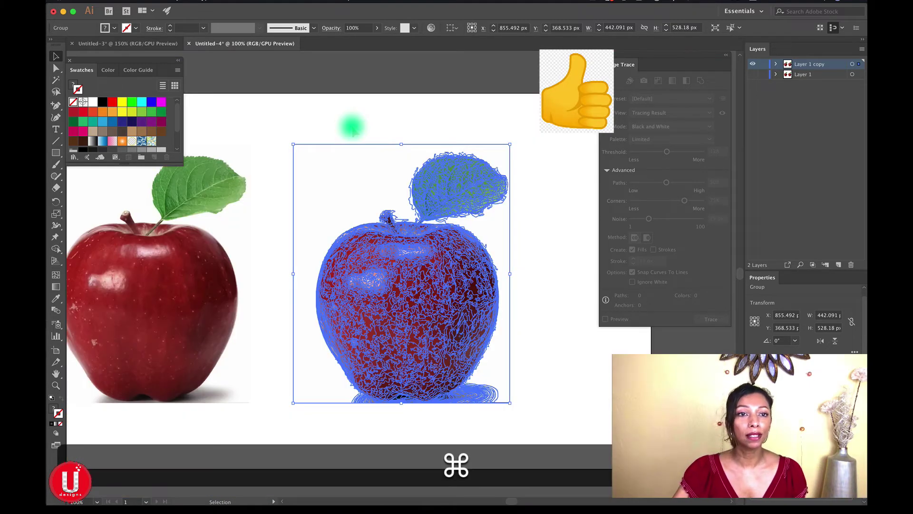
Expand the beach photo tracing in the Untitled-3 document and examine the cap's vector paths at 300% magnification.
key("h")
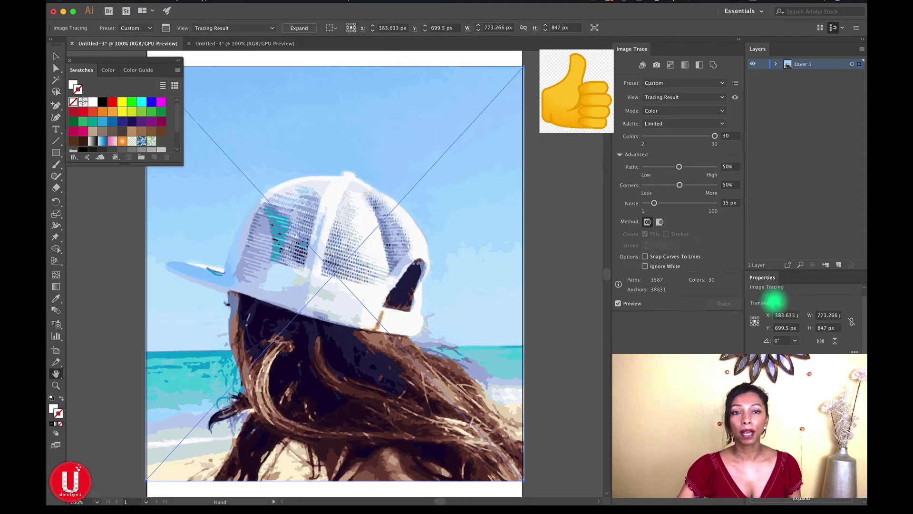
left_click(300, 29)
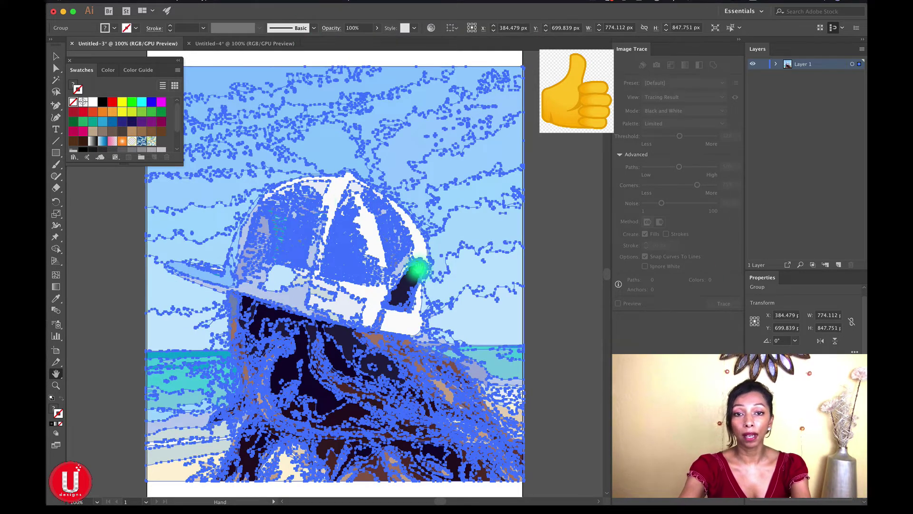
key("super+equal")
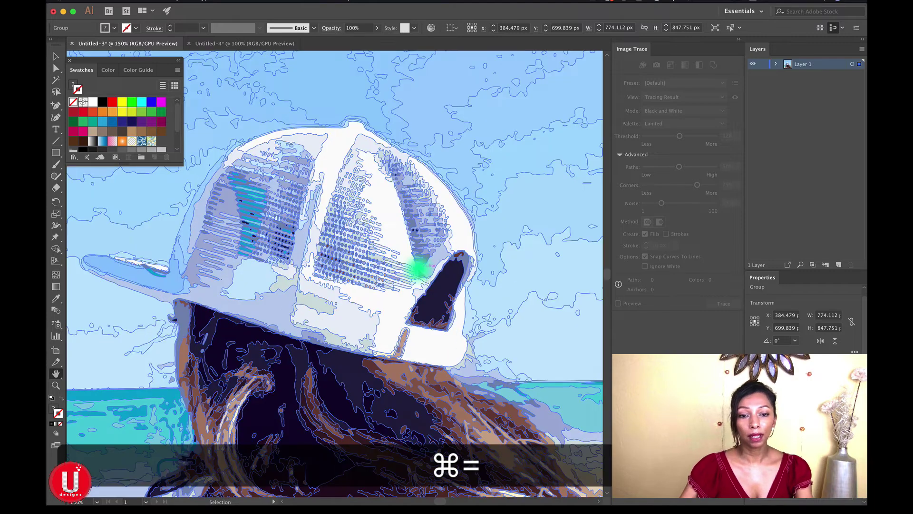
key("super+equal")
key("super+equal")
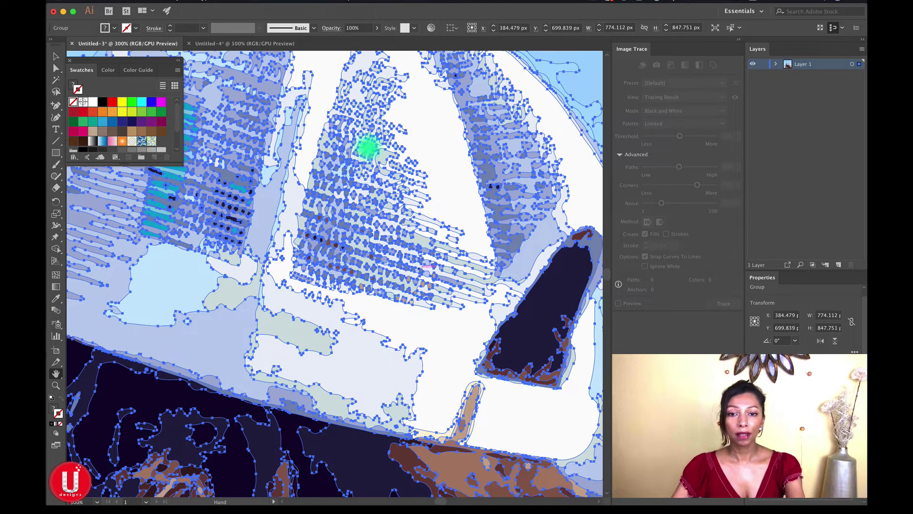
Ungroup the expanded paths of the beach photo tracing.
left_click(435, 152, "ctrl")
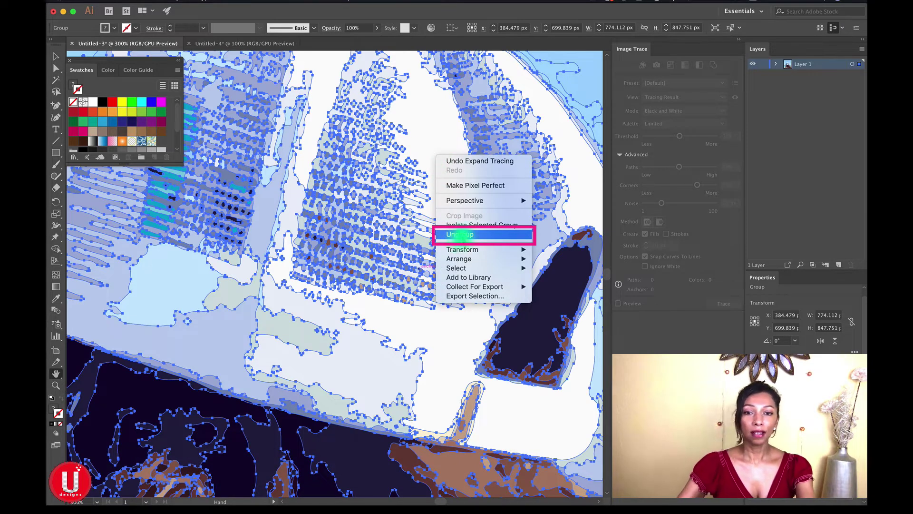
left_click(459, 234)
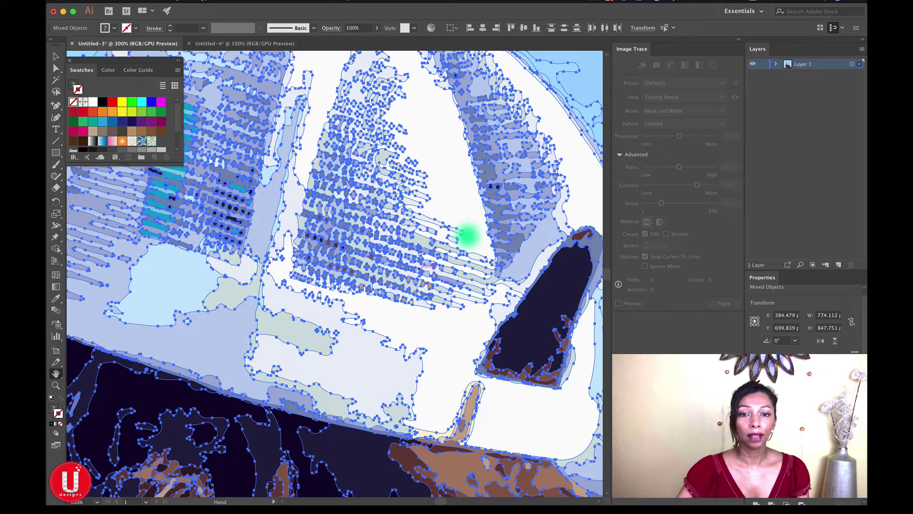
key("super+minus")
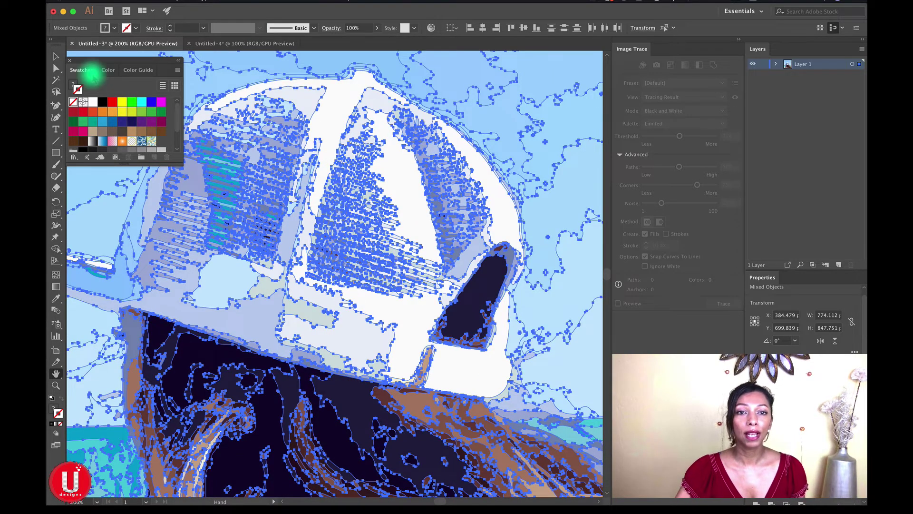
Try to clear the selection and pick individual white shapes on the cap with the Selection tool.
left_click(55, 56)
key("super+shift+a")
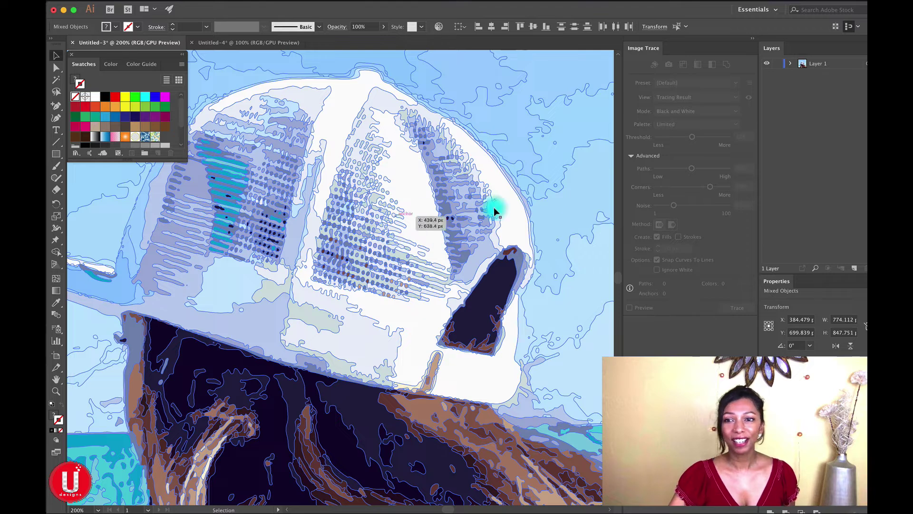
left_click(331, 116)
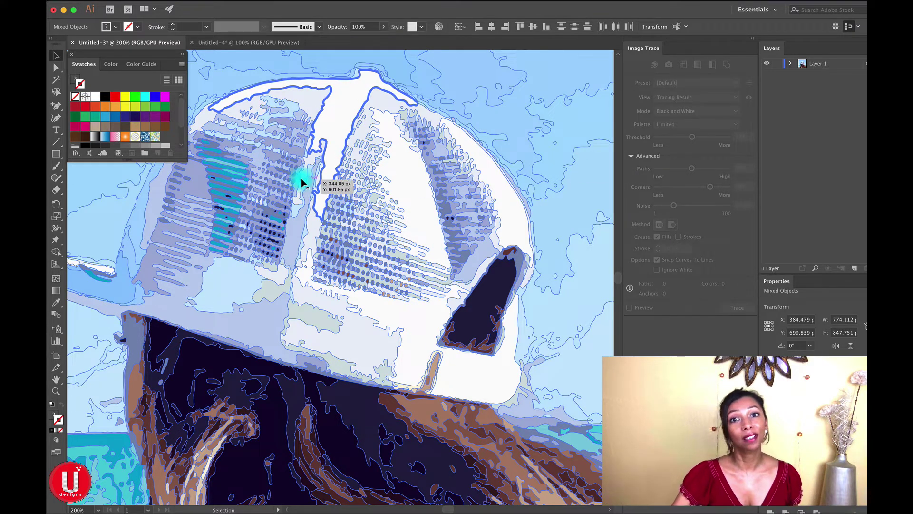
left_click(418, 183)
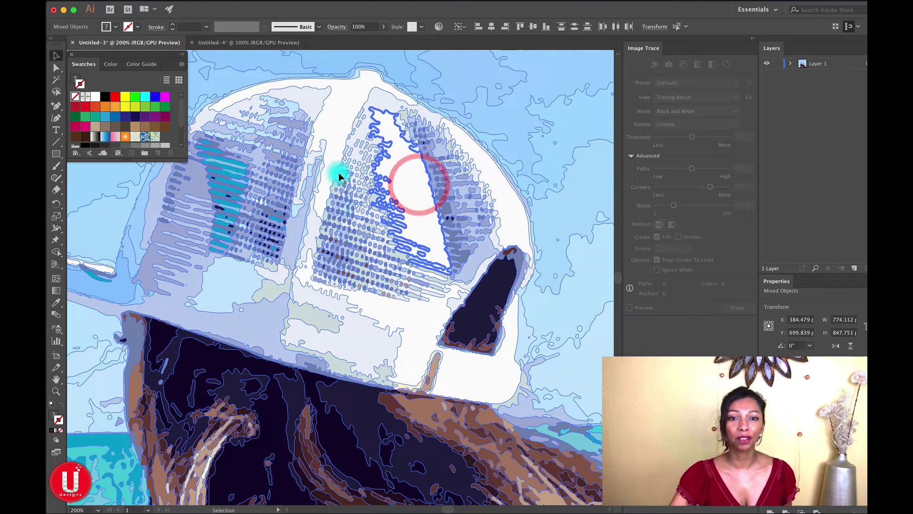
Try to pick the white shape in the cap's middle mesh panel with the Direct Selection tool and return to the Selection tool.
left_click(56, 72)
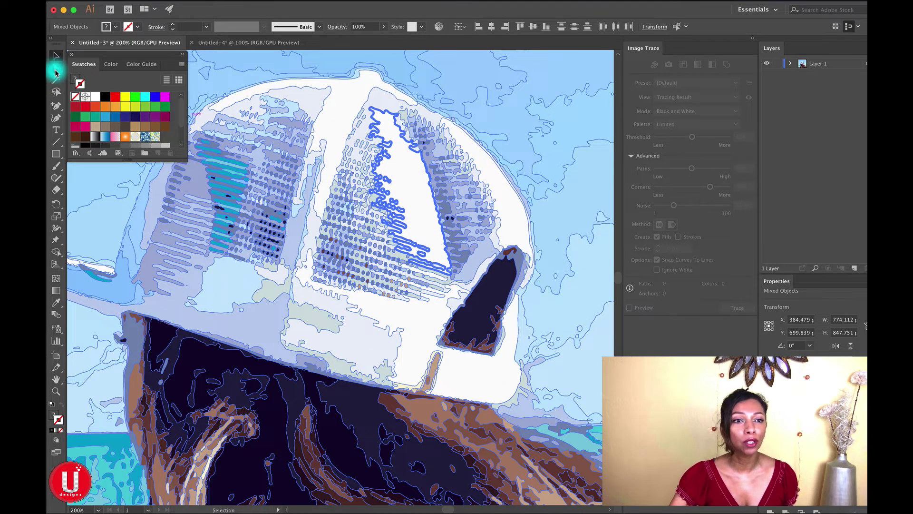
left_click(445, 175)
left_click(390, 143)
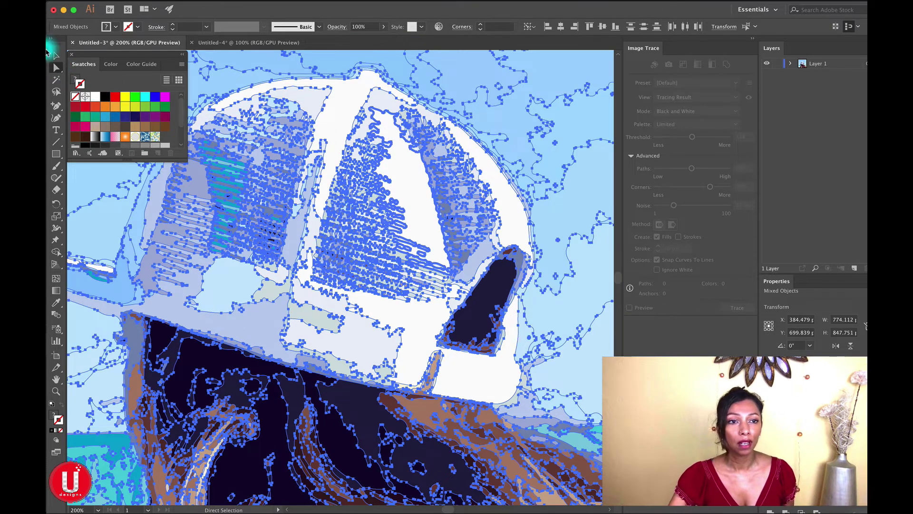
left_click(56, 57)
left_click(372, 96)
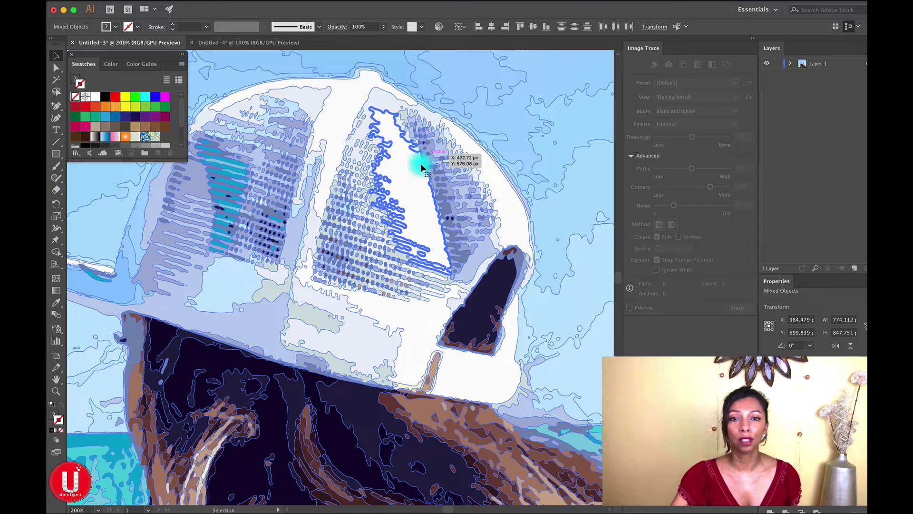
Expand Layer 1 and examine its list of individual paths.
left_click(791, 65)
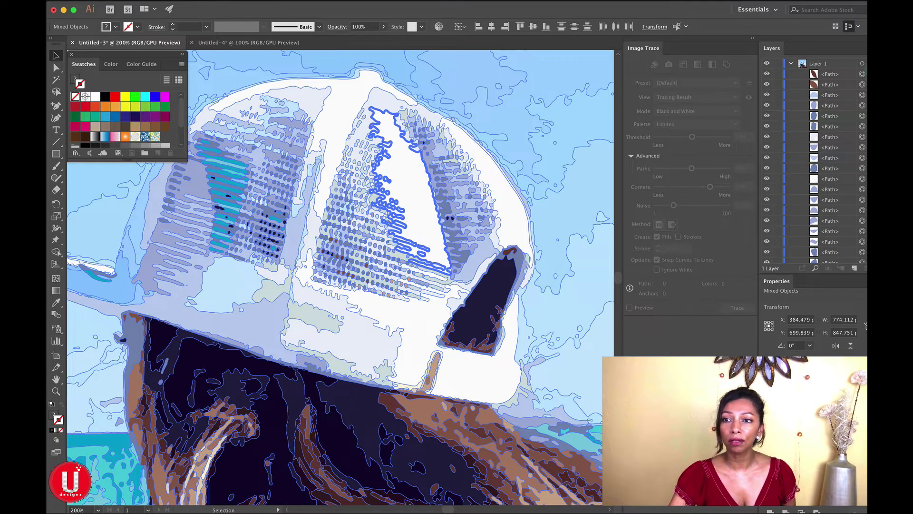
scroll(814, 162, "down", 5)
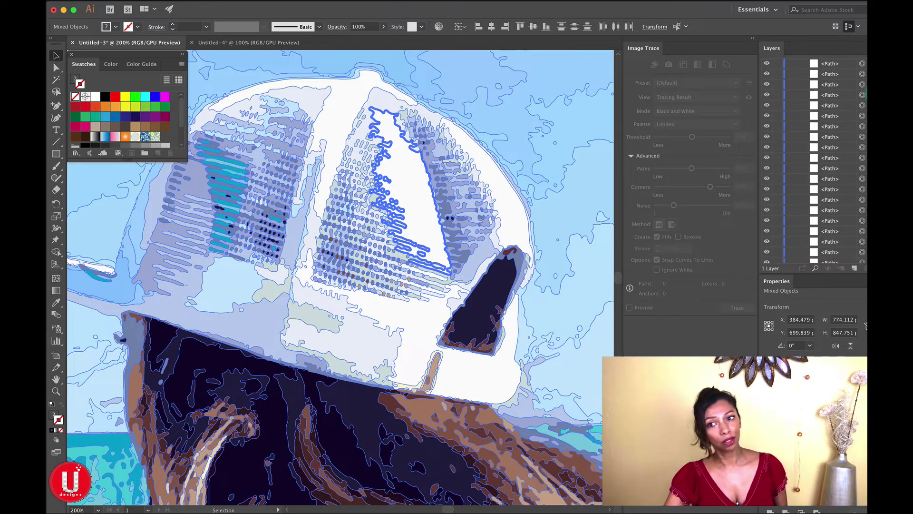
scroll(854, 141, "down", 5)
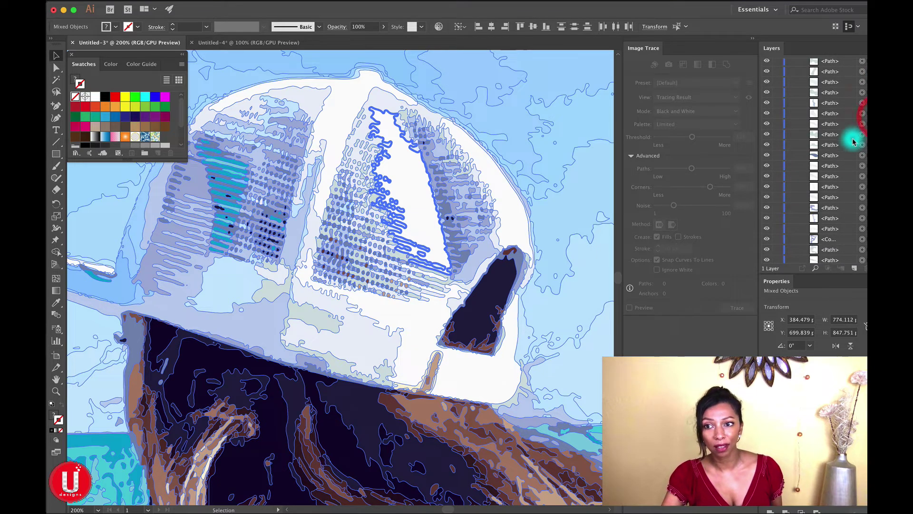
scroll(814, 162, "up", 5)
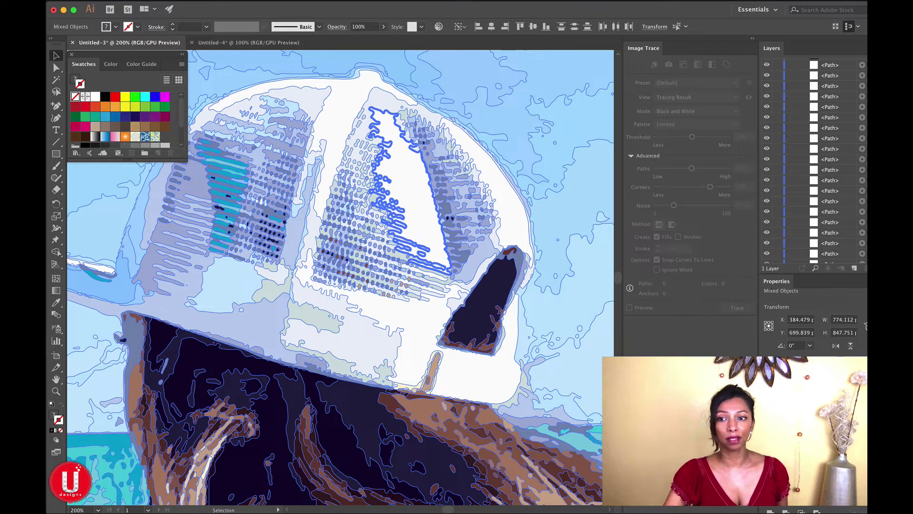
scroll(827, 143, "up", 3)
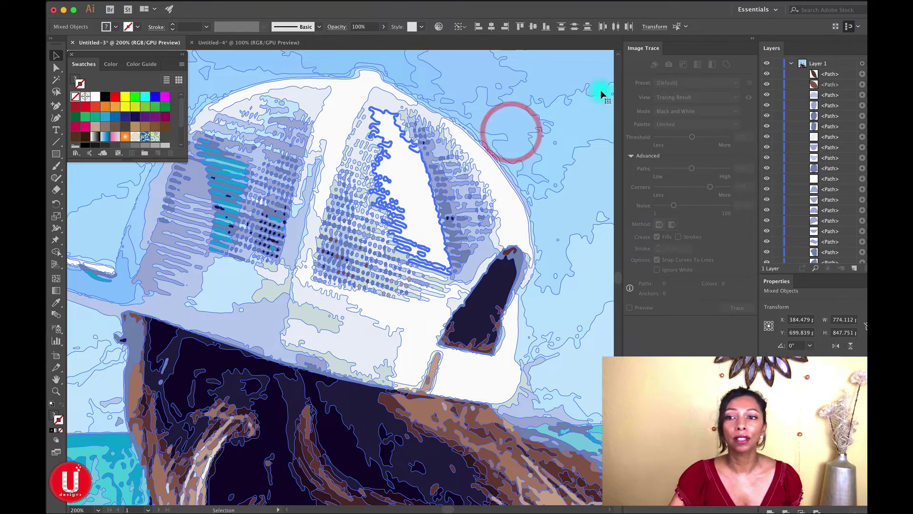
Isolate the white centre strip at the top of the cap and try to change its fill color.
left_click(334, 102)
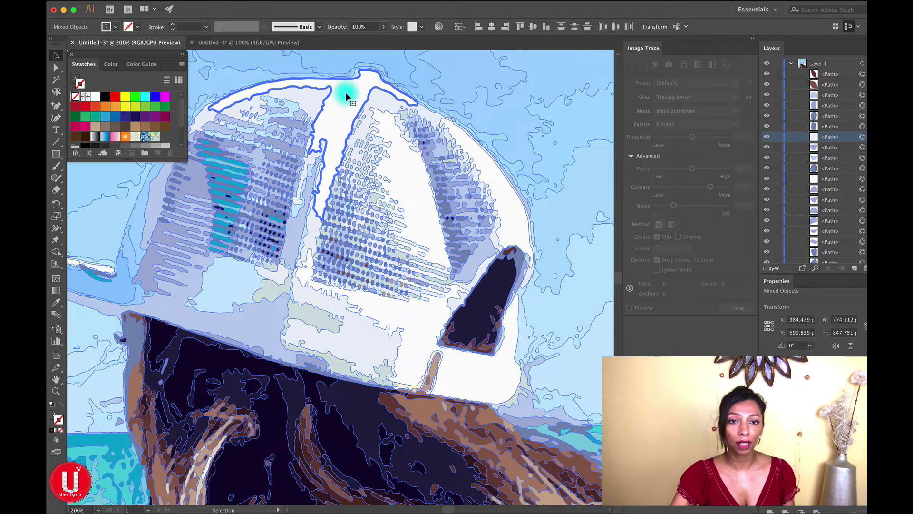
double_click(346, 96)
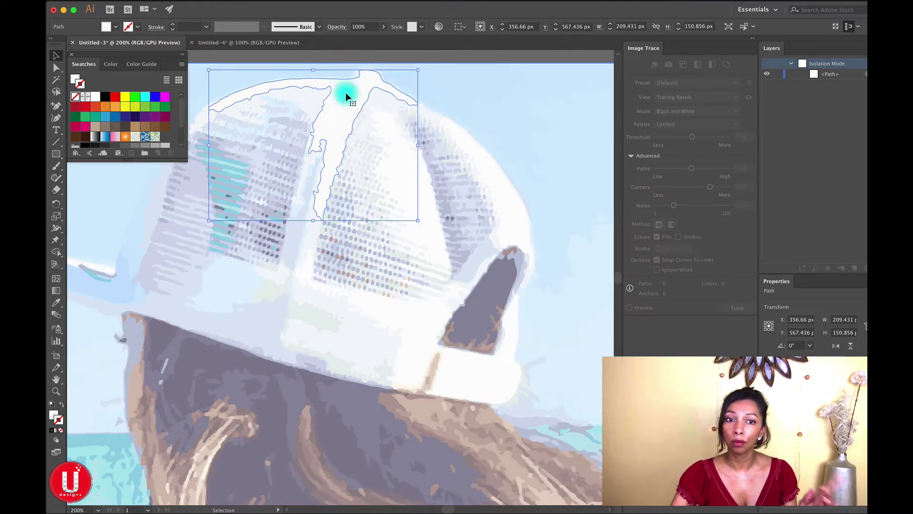
left_click(103, 27)
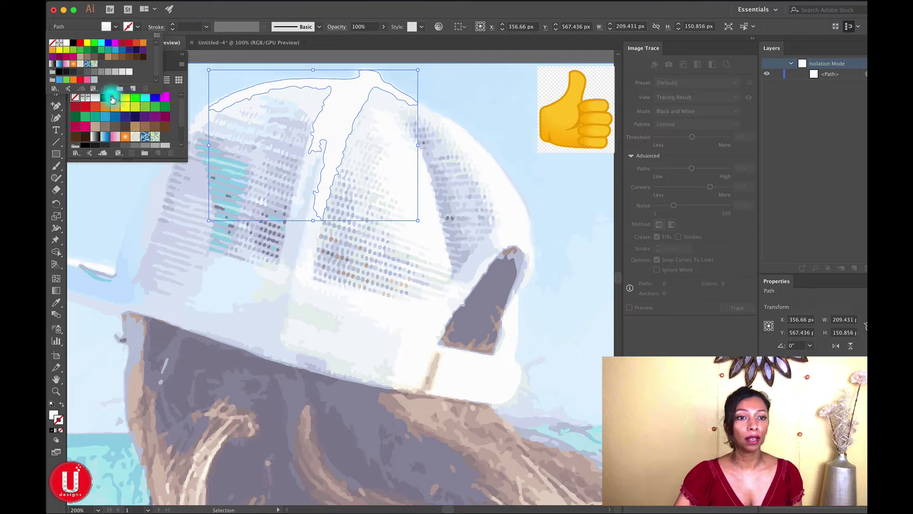
left_click(74, 57)
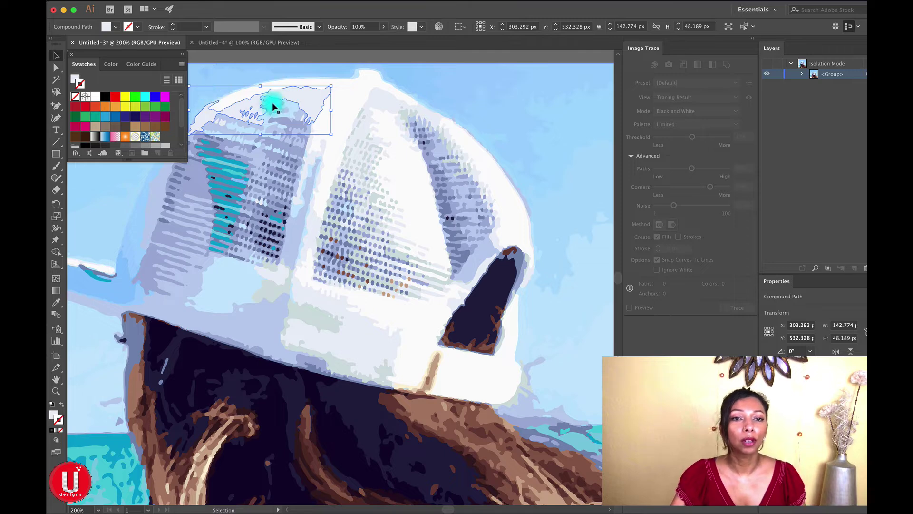
Fill the pale compound path on the upper front panel of the cap with yellow-green.
left_click(114, 27)
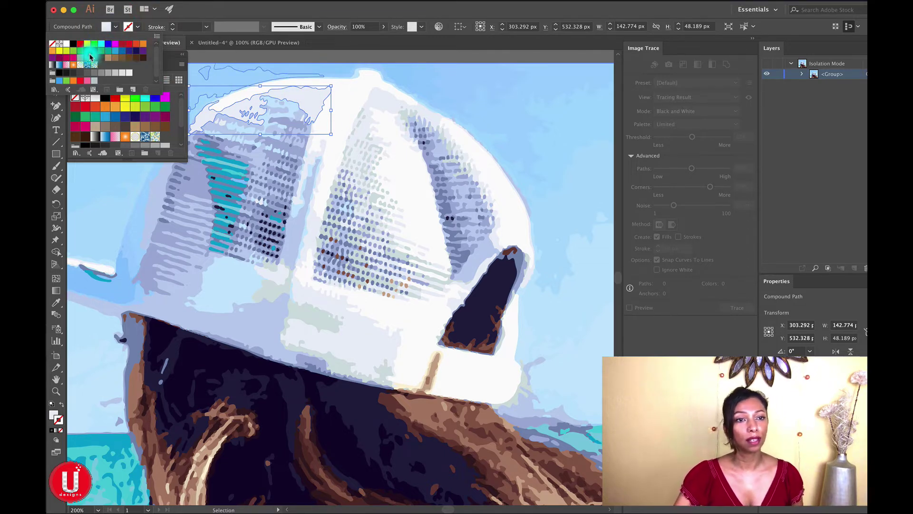
left_click(65, 56)
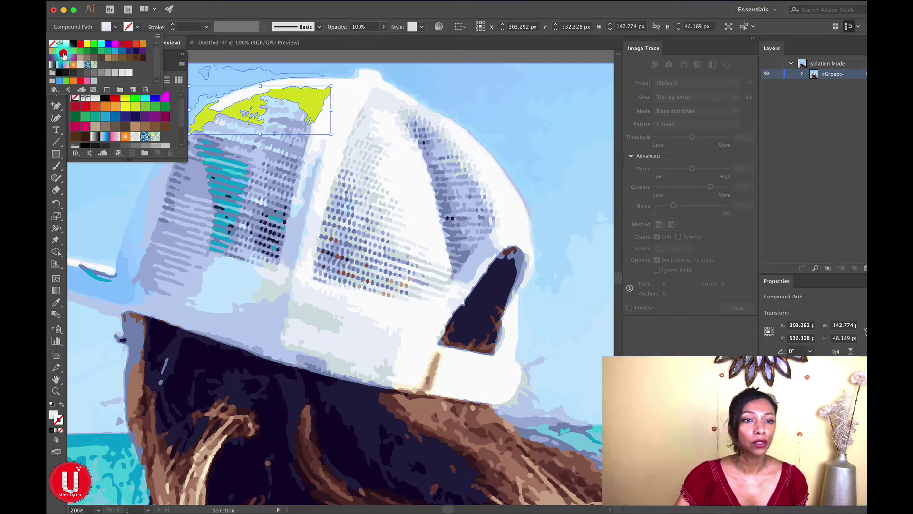
left_click(356, 105)
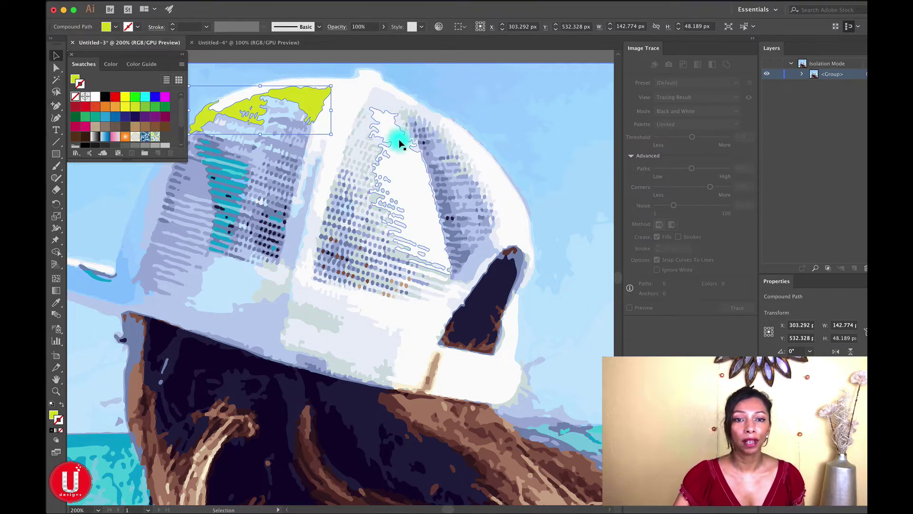
Try a red fill on the white shape in the cap's middle mesh panel and settle on bright green.
left_click(401, 157)
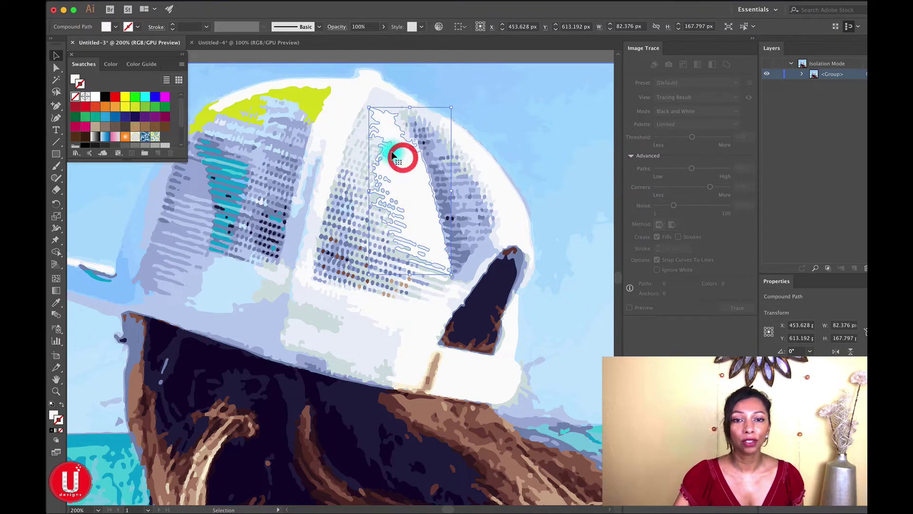
left_click(114, 30)
left_click(129, 43)
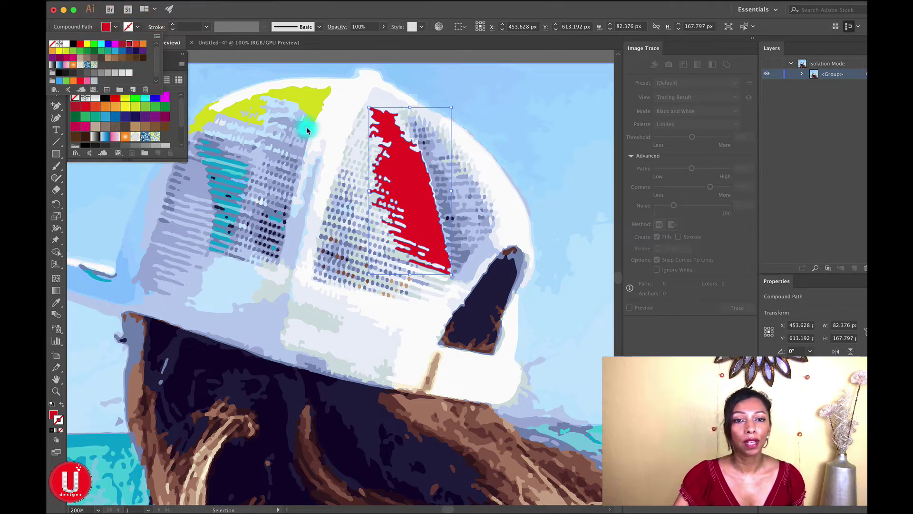
left_click(495, 205)
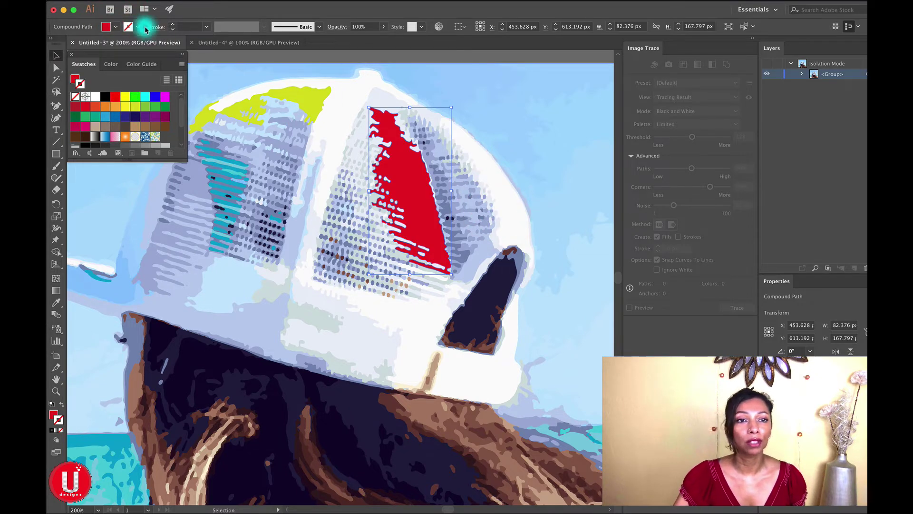
left_click(116, 28)
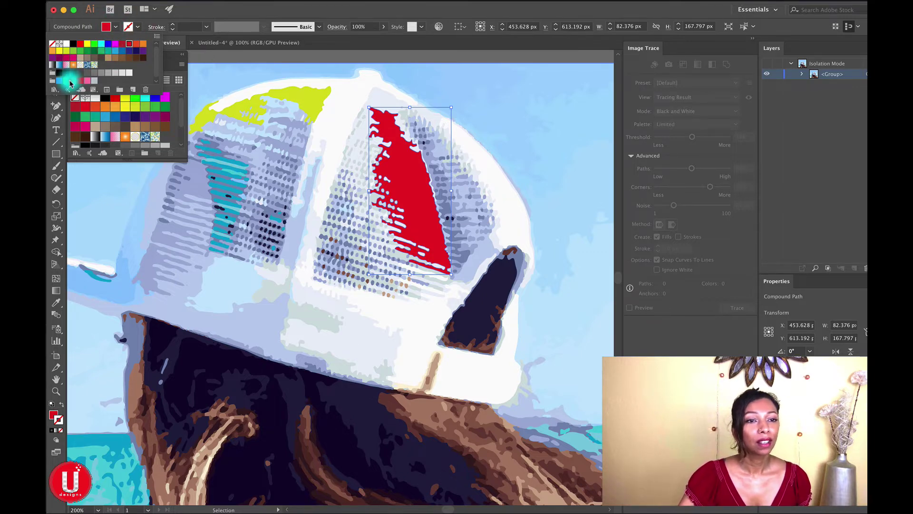
left_click(66, 81)
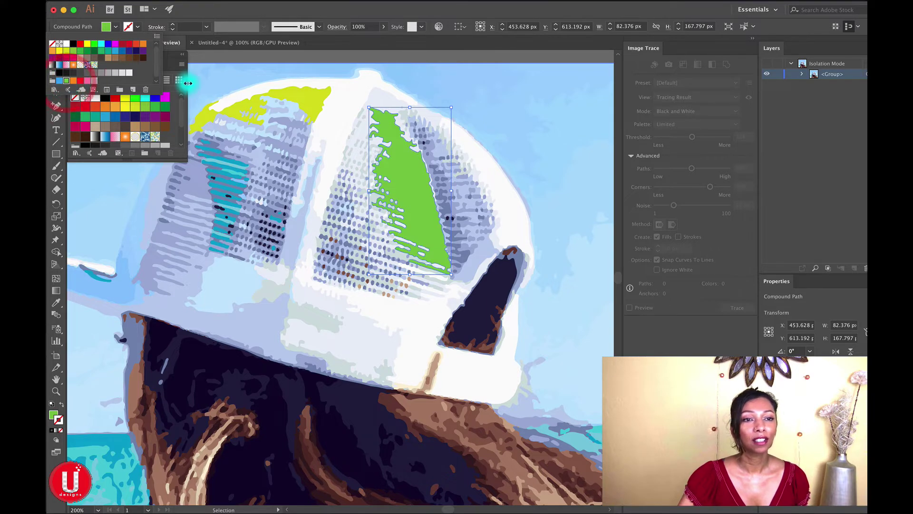
left_click(339, 133)
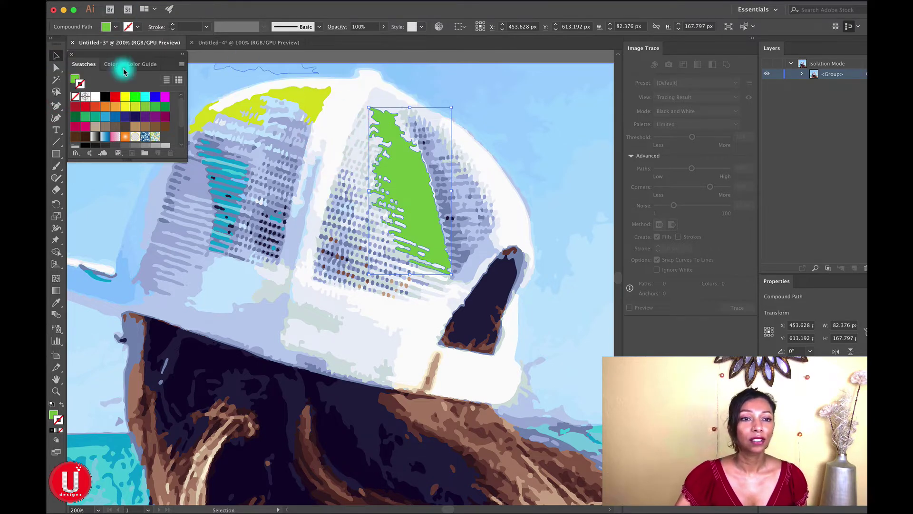
Fill the white path along the cap's rear edge with the yellow-green swatch R=217 G=224 B=33.
left_click(512, 221)
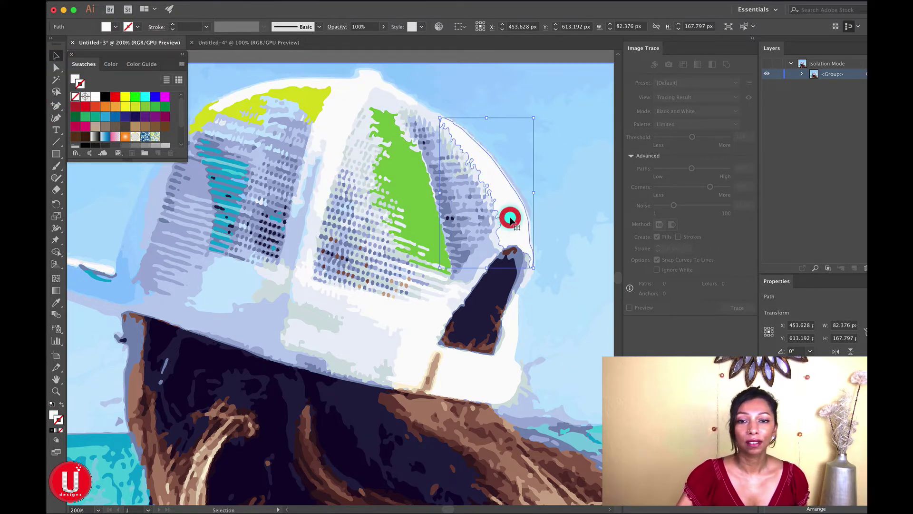
left_click(114, 29)
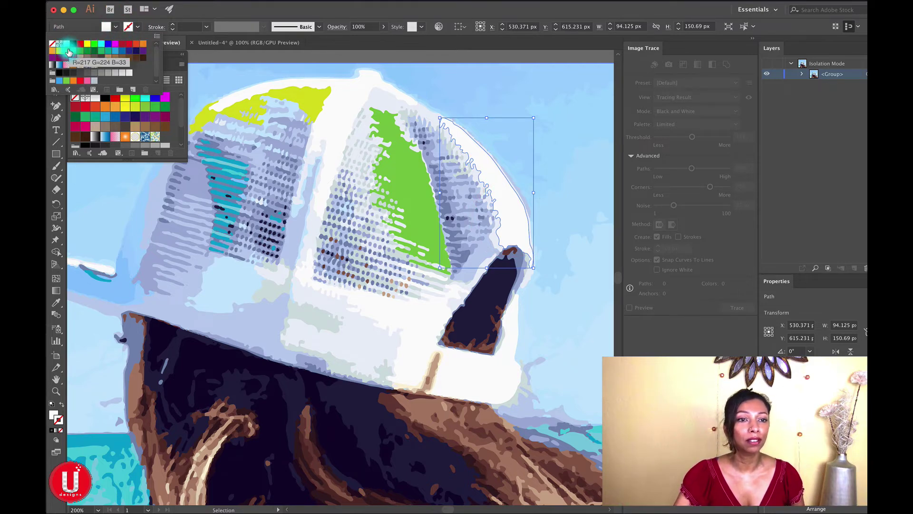
left_click(68, 51)
left_click(318, 177)
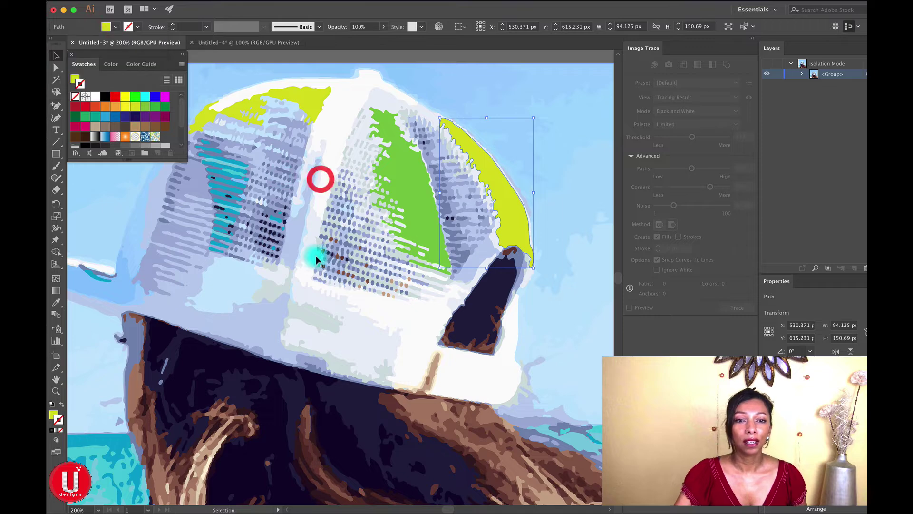
Select the small pale path beside the cap's white centre strip, try a yellow fill on it, and settle on red.
left_click(316, 167)
left_click(328, 143)
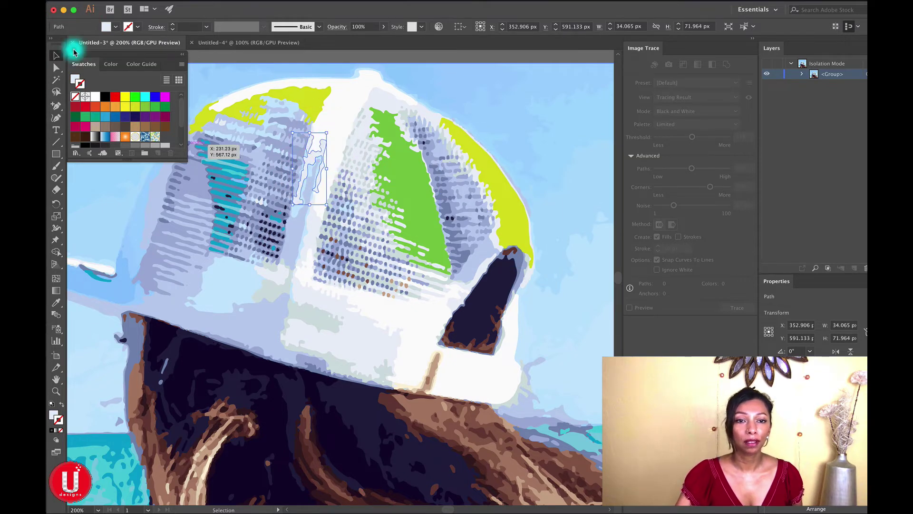
left_click(115, 27)
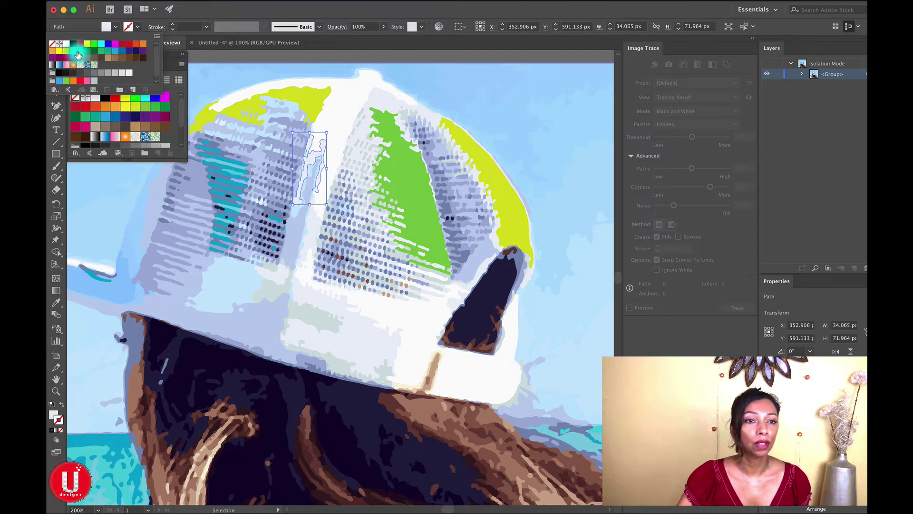
double_click(59, 51)
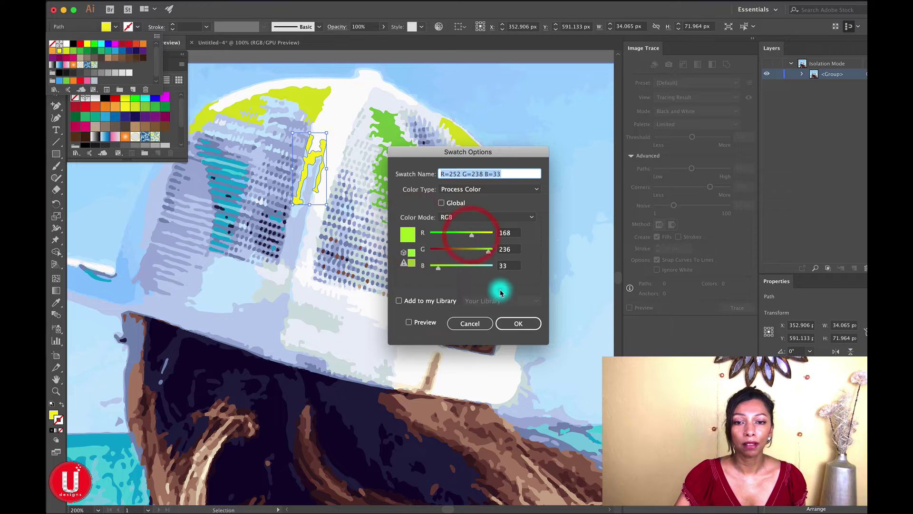
left_click(477, 321)
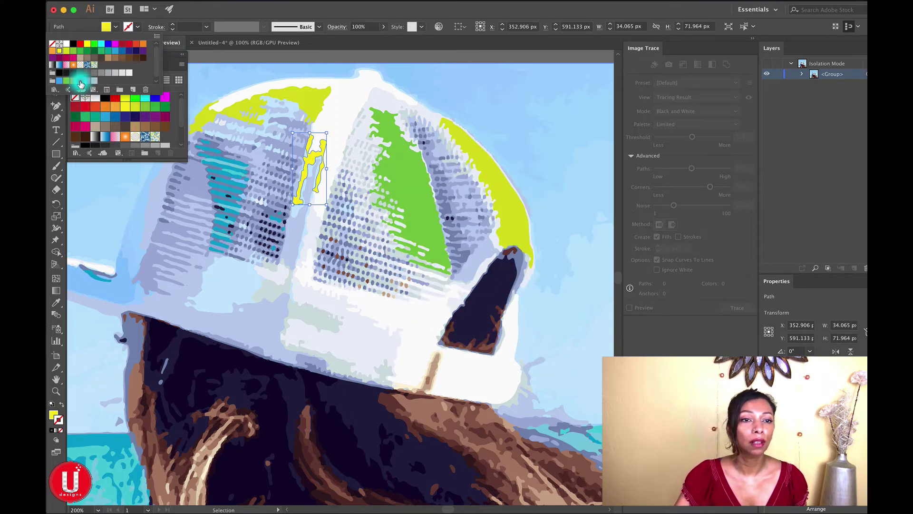
left_click(81, 80)
left_click(348, 116)
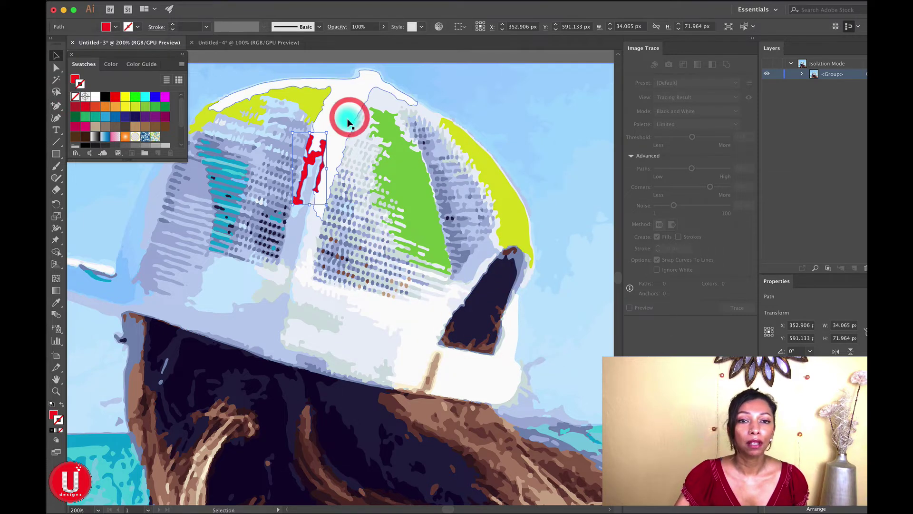
Fill the white path running over the cap's crown and down its centre strip with bright red.
left_click(116, 27)
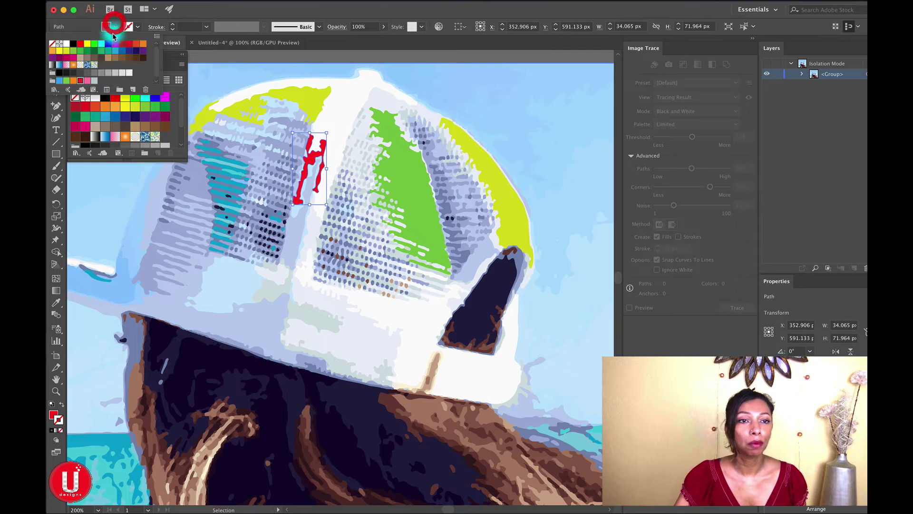
left_click(349, 88)
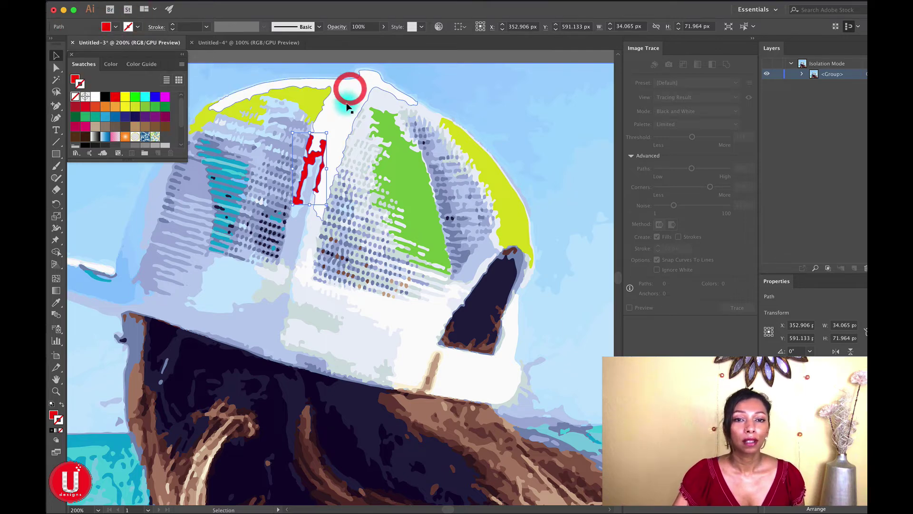
left_click(351, 96)
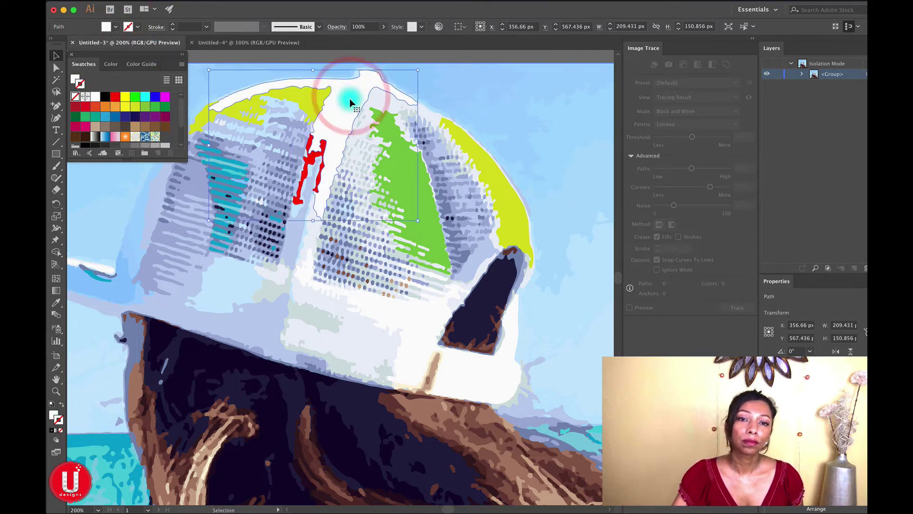
left_click(107, 27)
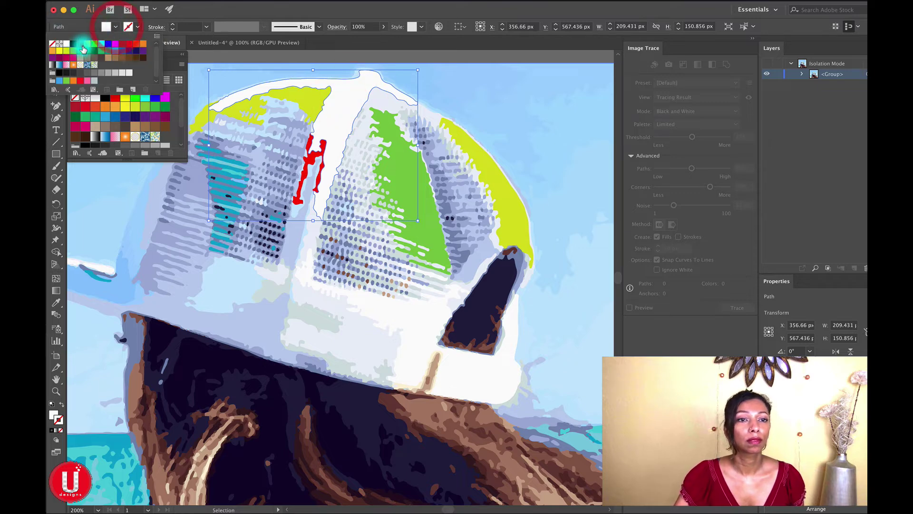
left_click(79, 44)
left_click(414, 306)
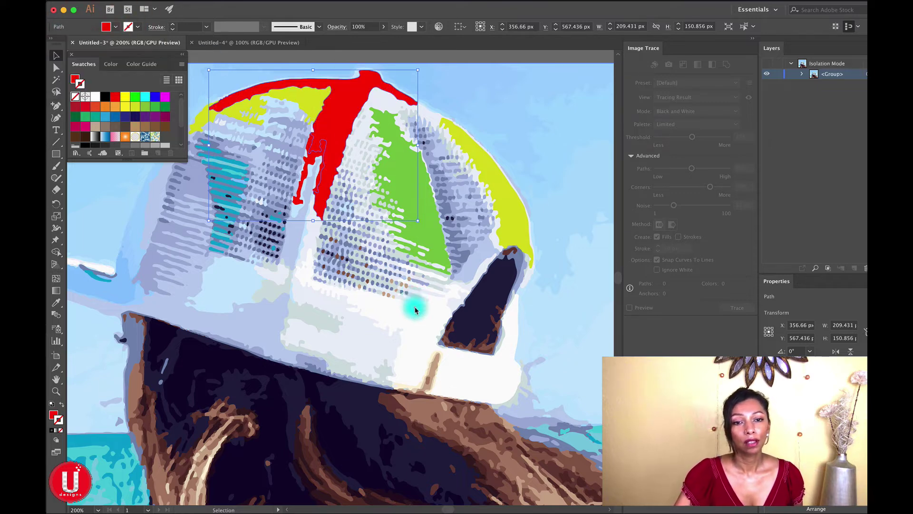
Fill the white compound path on the cap's lower rear band with the Sky gradient swatch.
left_click(406, 323)
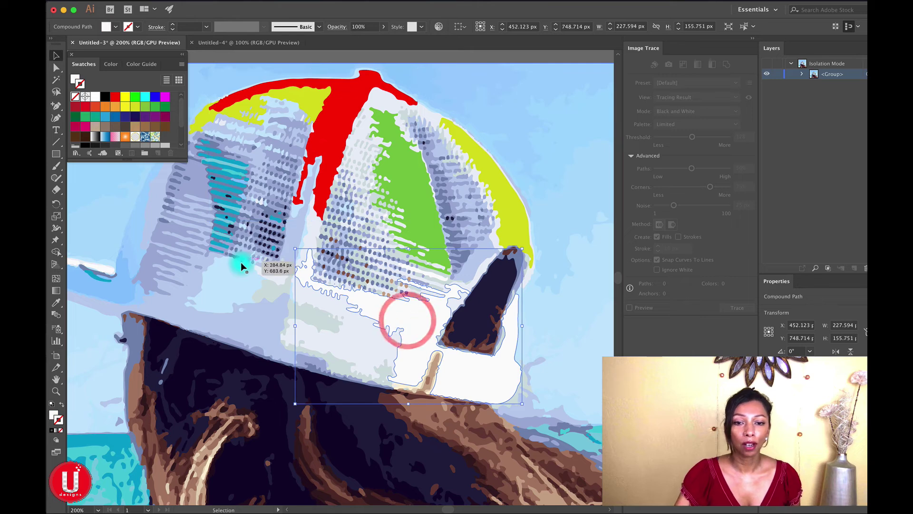
left_click(106, 27)
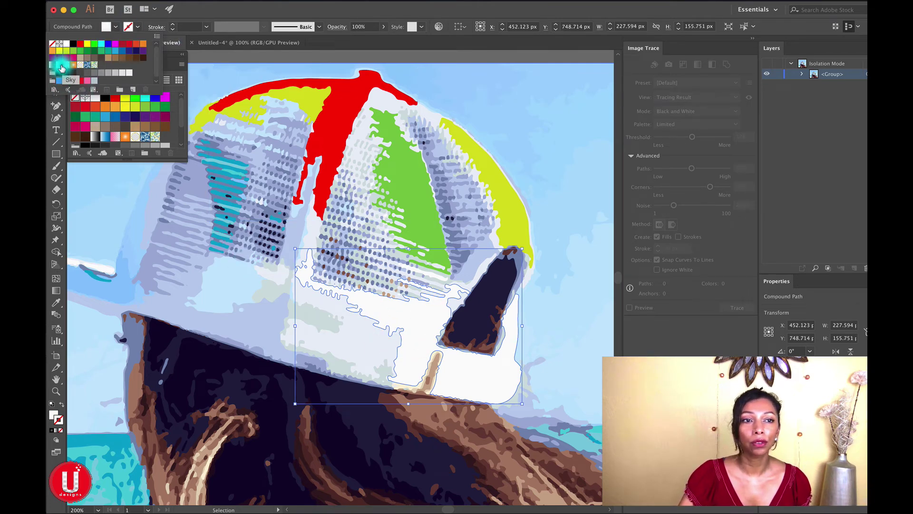
left_click(59, 66)
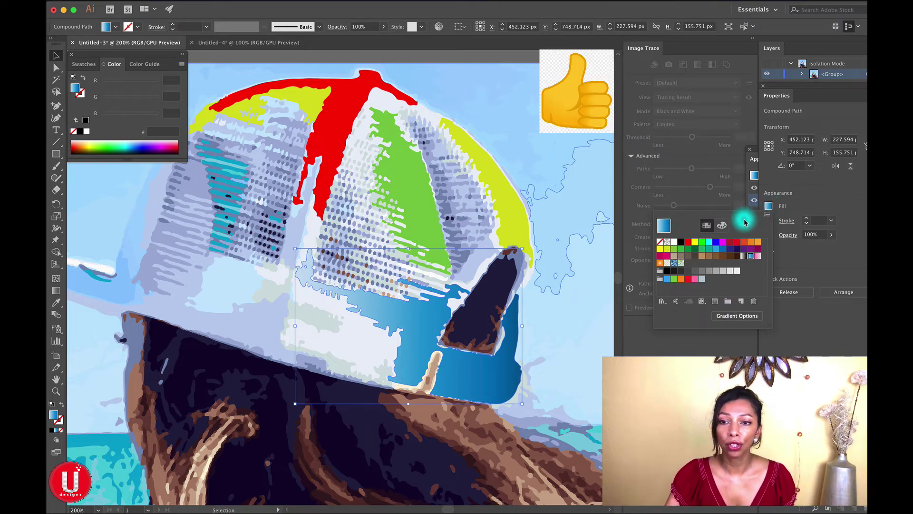
Open the gradient options for the blue lower band, change the gradient type to Radial, and move the settings clear of the cap.
left_click(730, 316)
left_click(600, 227)
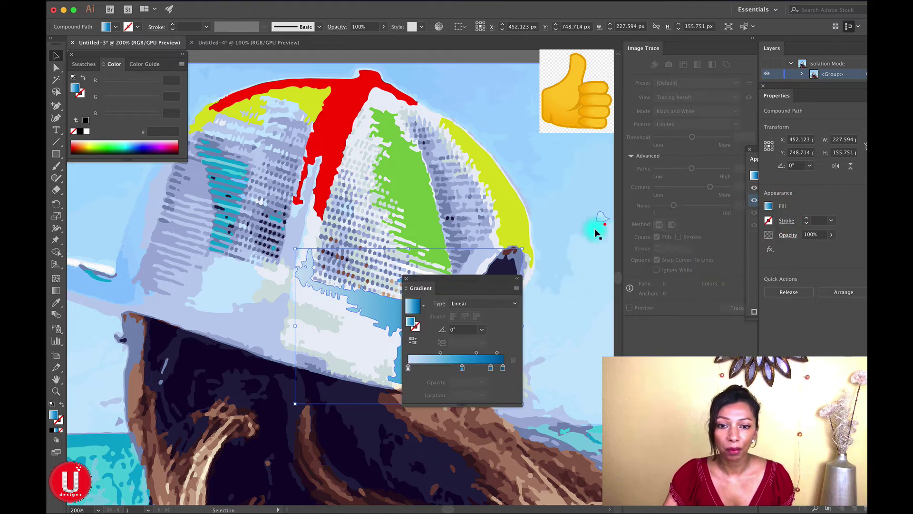
left_click(542, 286)
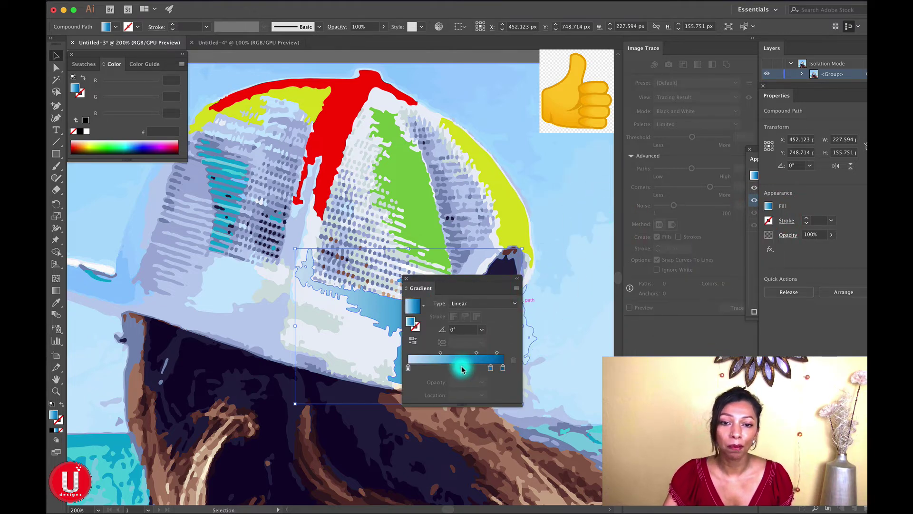
left_click(464, 304)
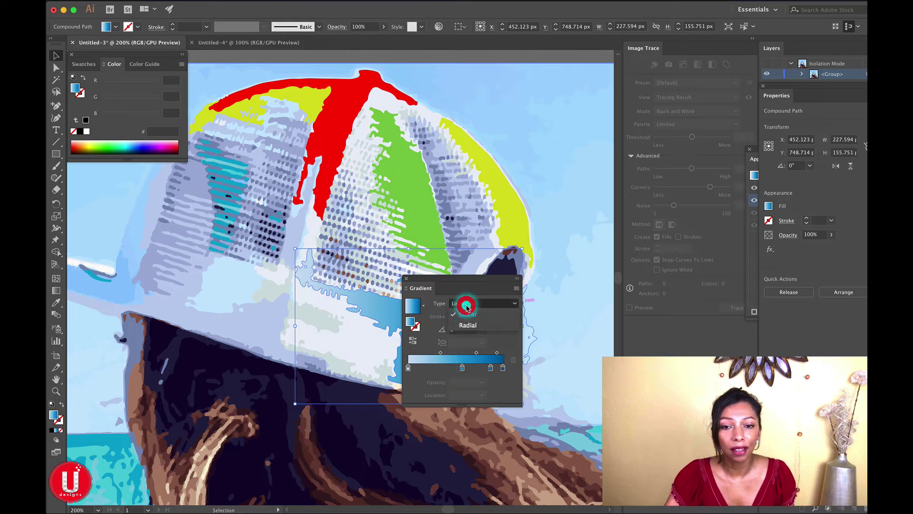
left_click(467, 326)
left_click_drag(475, 282, 571, 54)
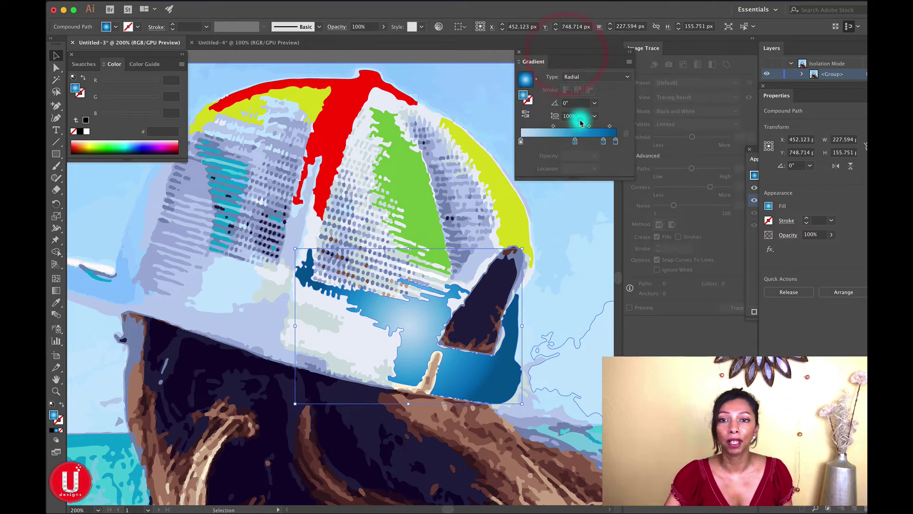
Try angles of 60° and 180° on the lower band's radial gradient.
left_click(594, 103)
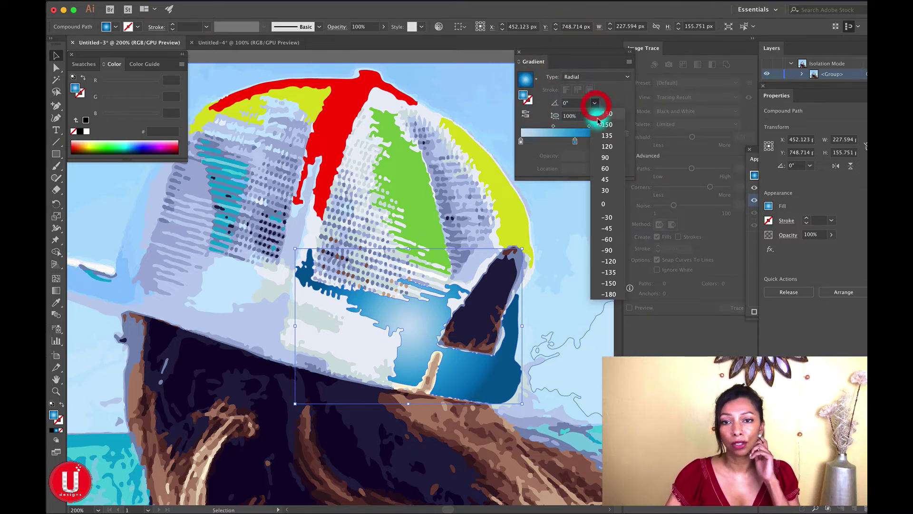
left_click(601, 166)
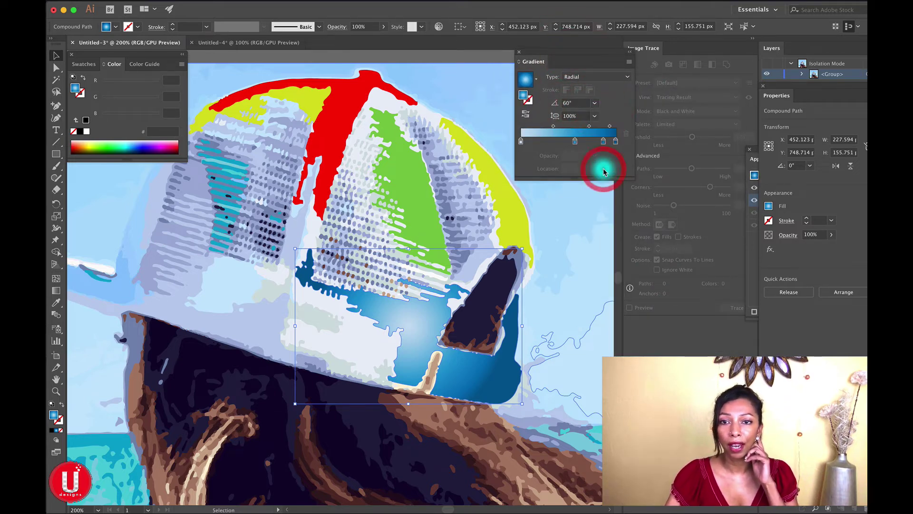
left_click(595, 103)
left_click(608, 116)
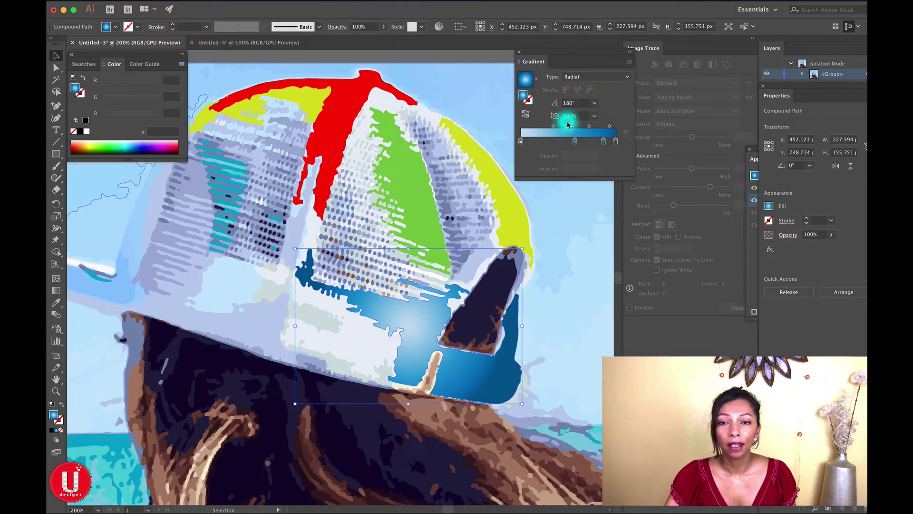
Switch the lower band's gradient back to Linear and set its angle to 120°.
left_click(582, 78)
left_click(577, 91)
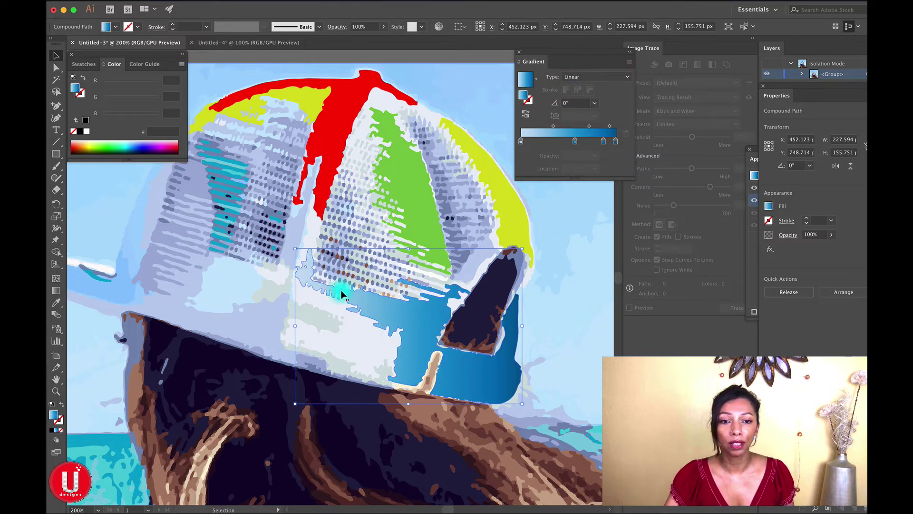
left_click_drag(341, 294, 575, 123)
left_click(593, 104)
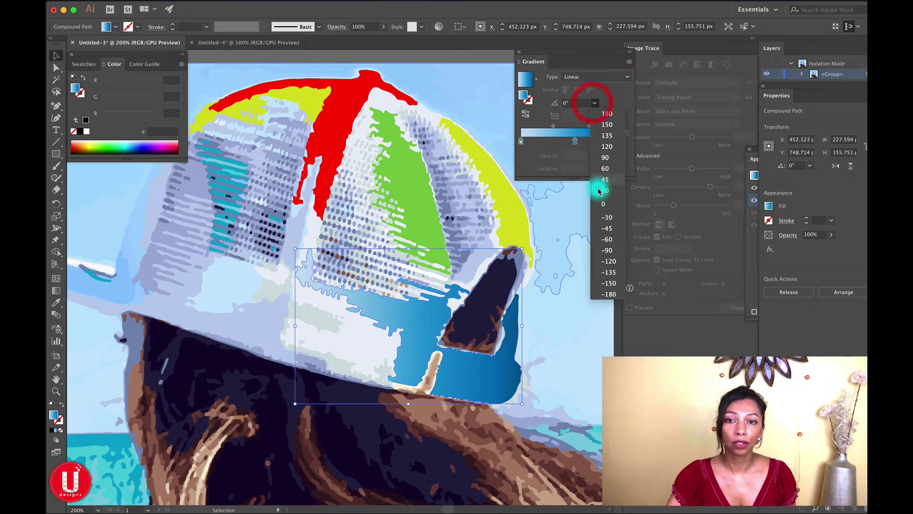
left_click(607, 143)
left_click_drag(507, 170, 575, 119)
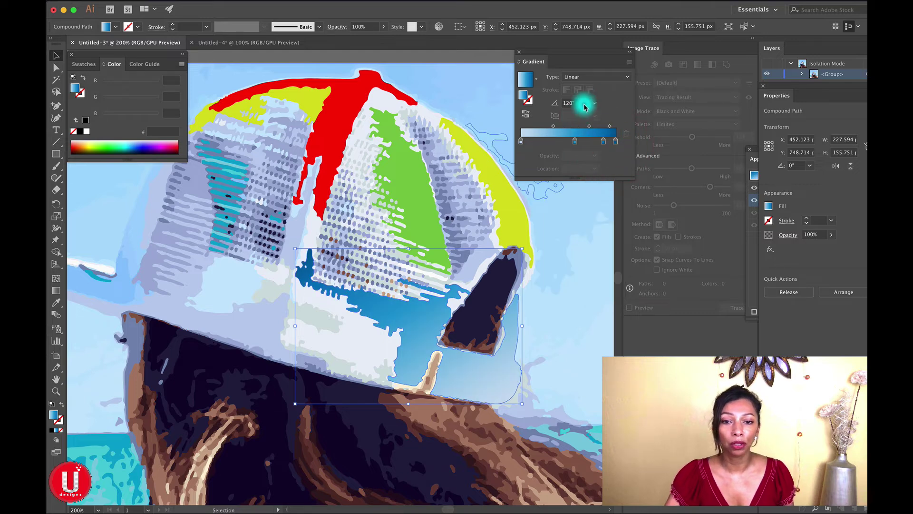
Try angles of -135° and 150° on the lower band's linear gradient.
left_click(593, 103)
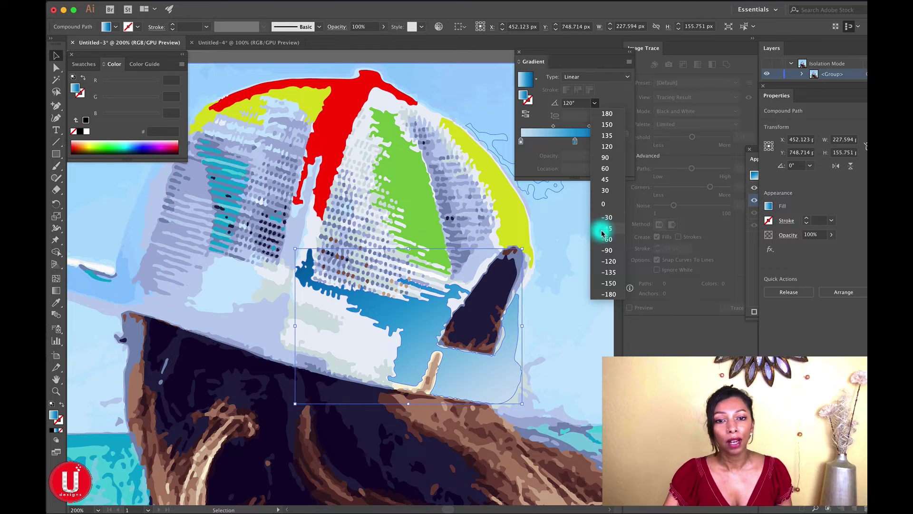
left_click(606, 271)
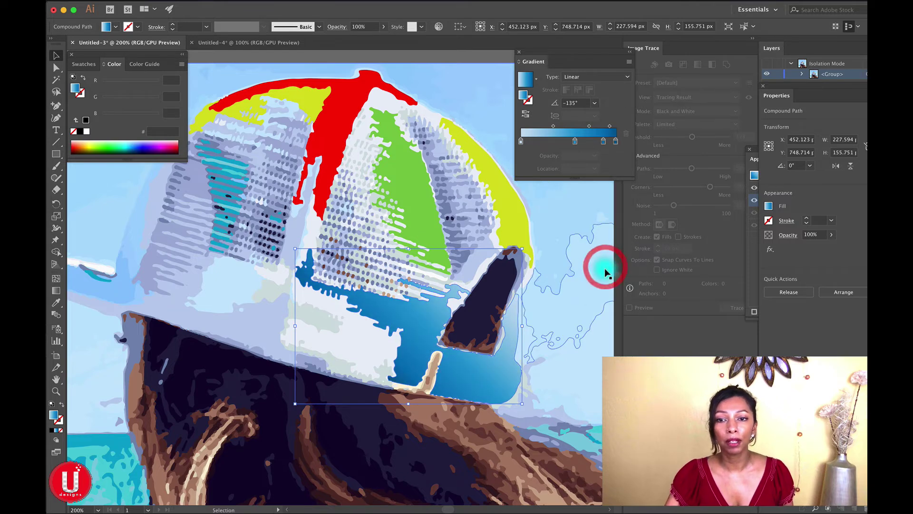
left_click(583, 77)
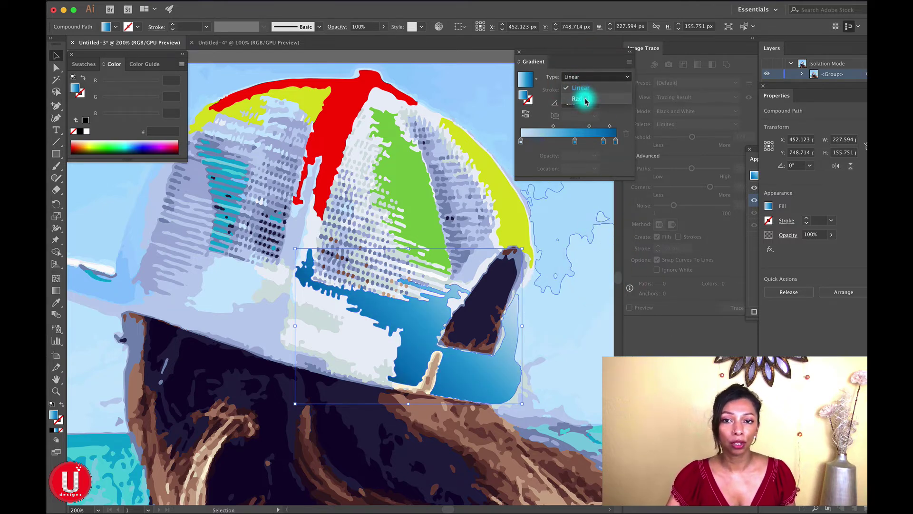
left_click(583, 88)
left_click(593, 104)
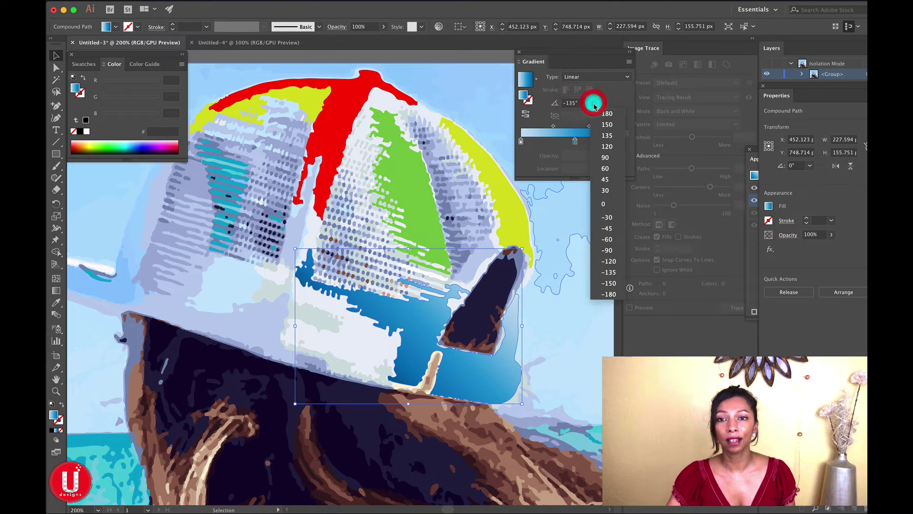
left_click(601, 124)
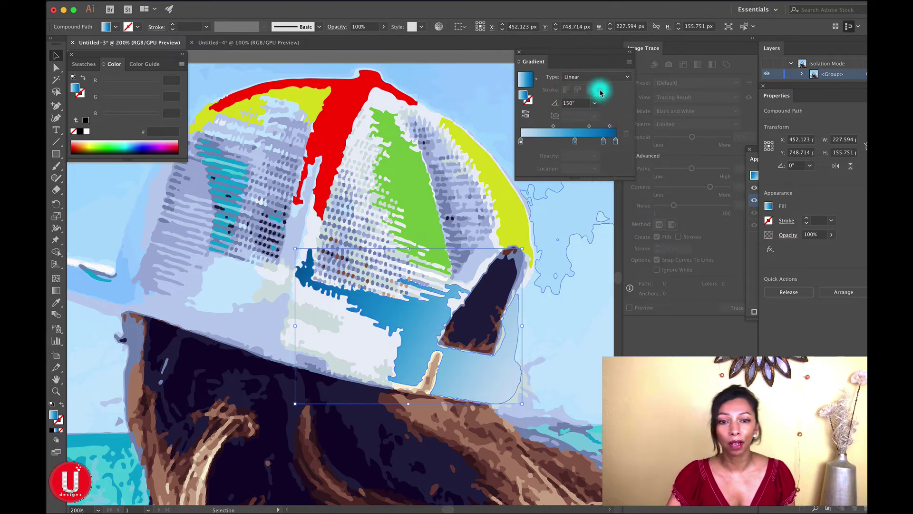
Set the lower band's gradient angle to 180° and reverse the gradient's colors.
left_click(594, 103)
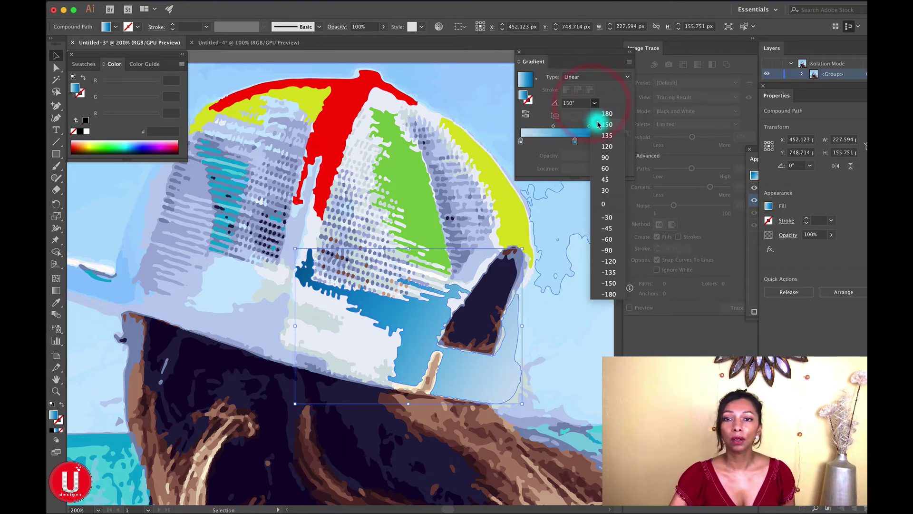
left_click(604, 114)
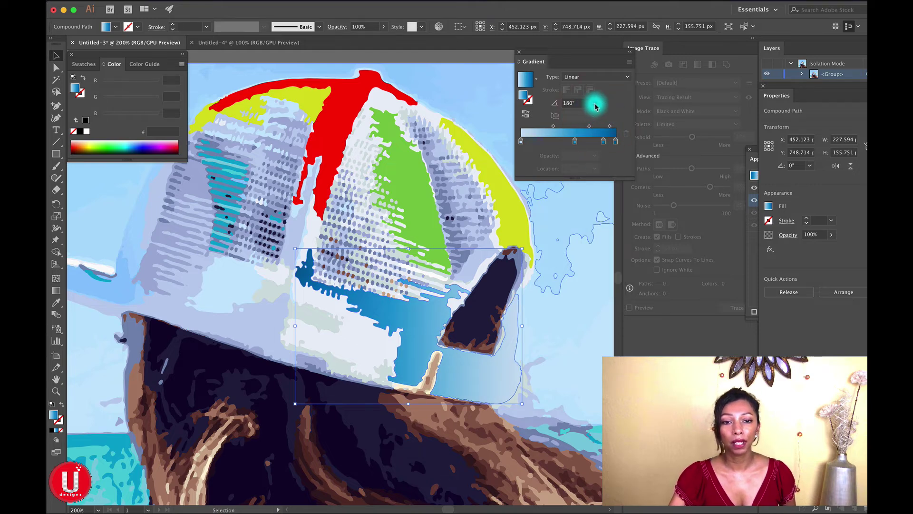
left_click(529, 115)
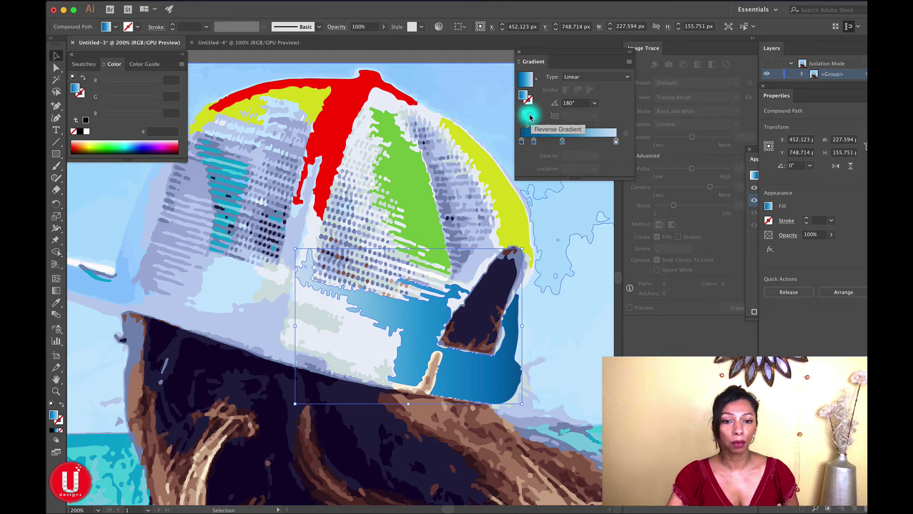
Try a pink gradient on the pale blue path along the cap's front and brim, and settle on the blue leafy pattern swatch.
left_click(271, 307)
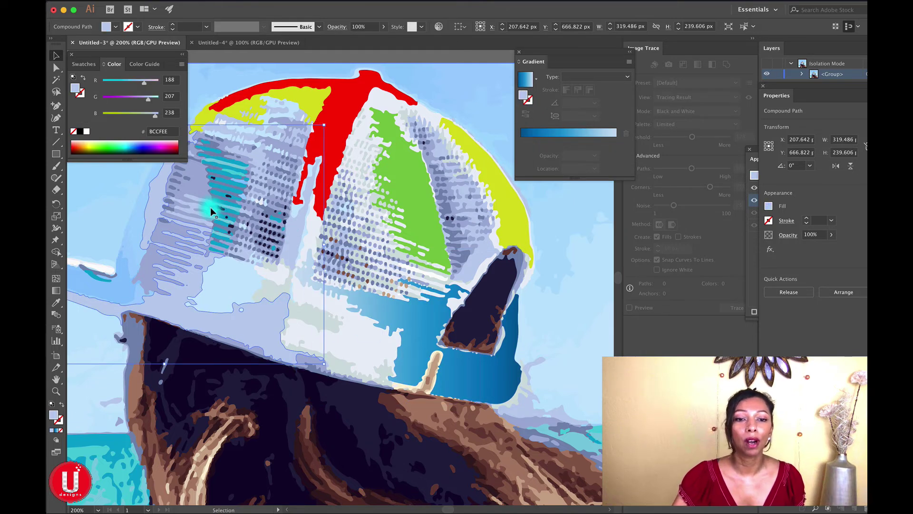
left_click(113, 29)
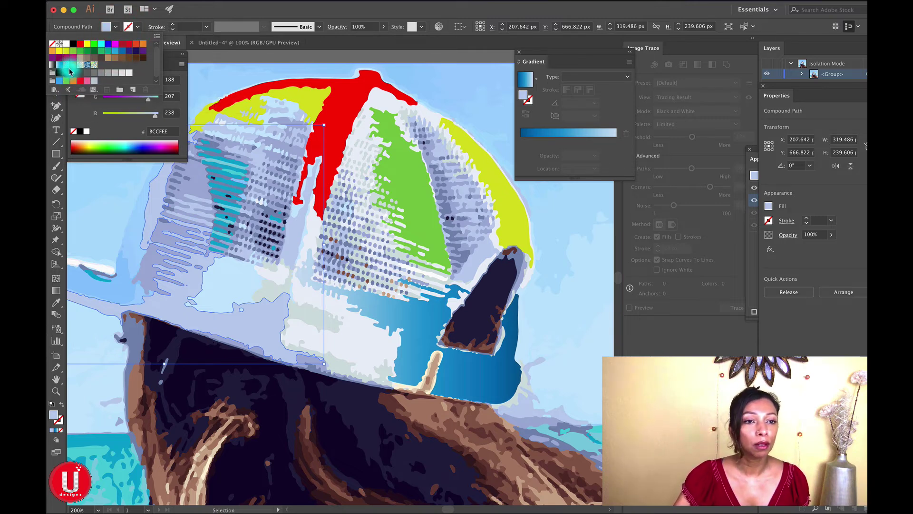
left_click(67, 67)
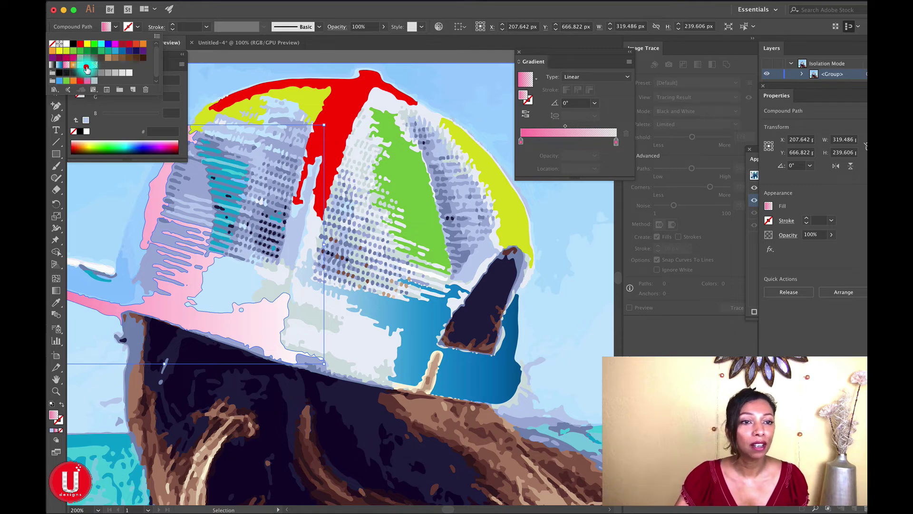
left_click(86, 68)
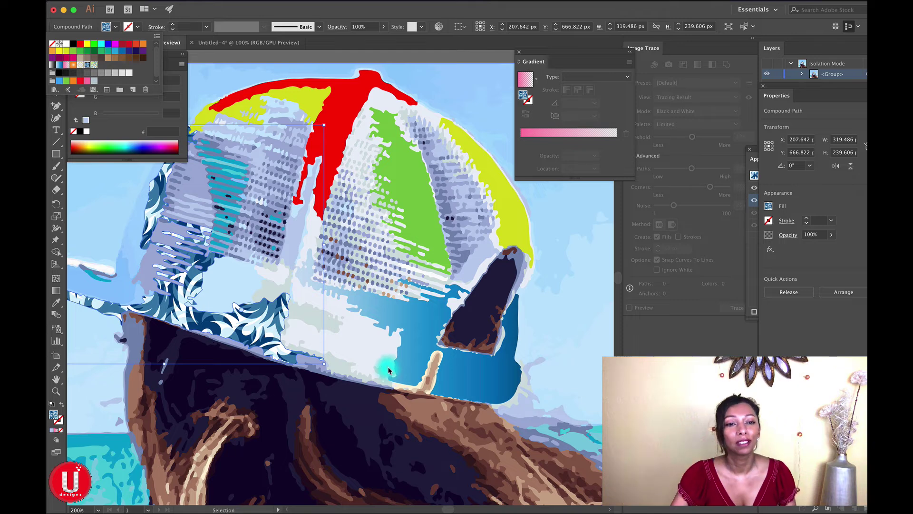
Try another gradient on the path along the cap's front and brim, and settle on the orange radial gradient swatch.
left_click(368, 361)
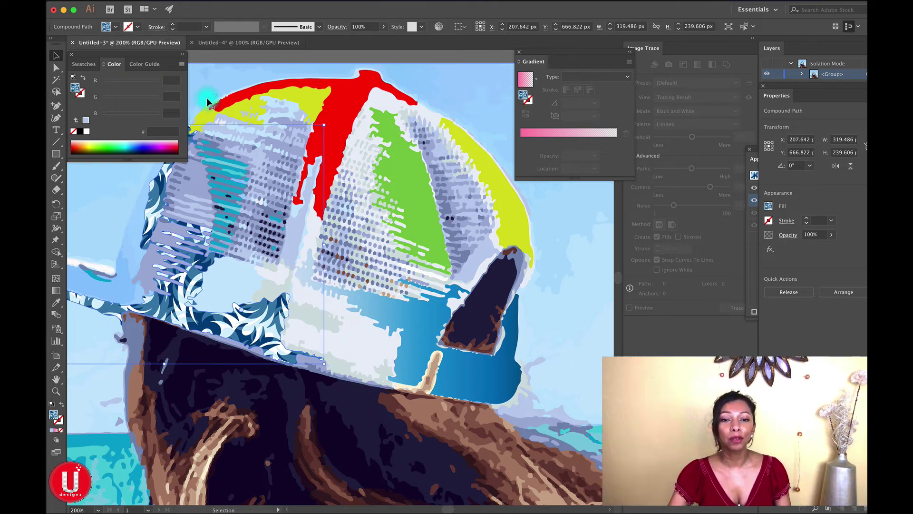
left_click(117, 29)
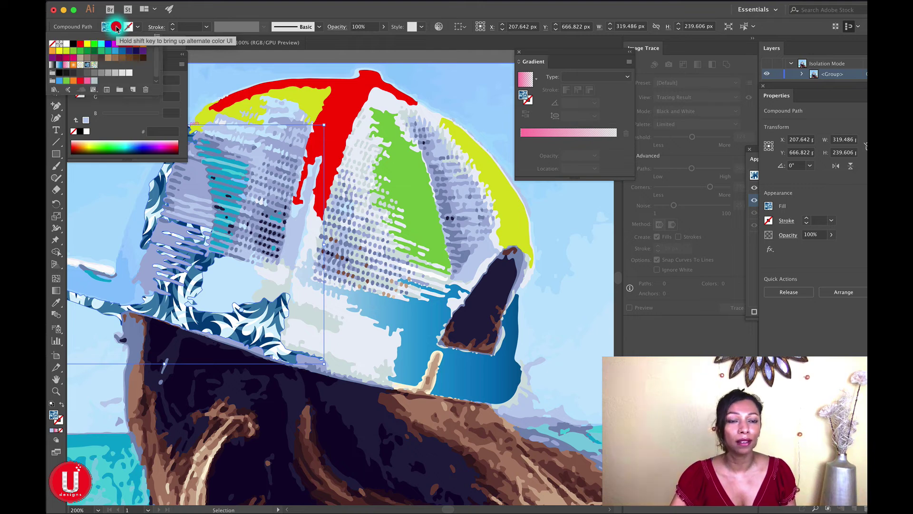
left_click(84, 67)
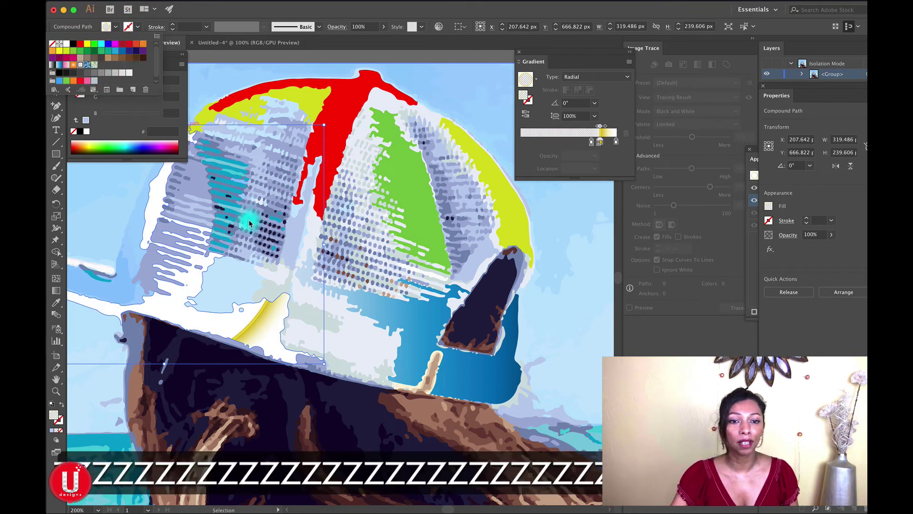
left_click(76, 70)
left_click(357, 321)
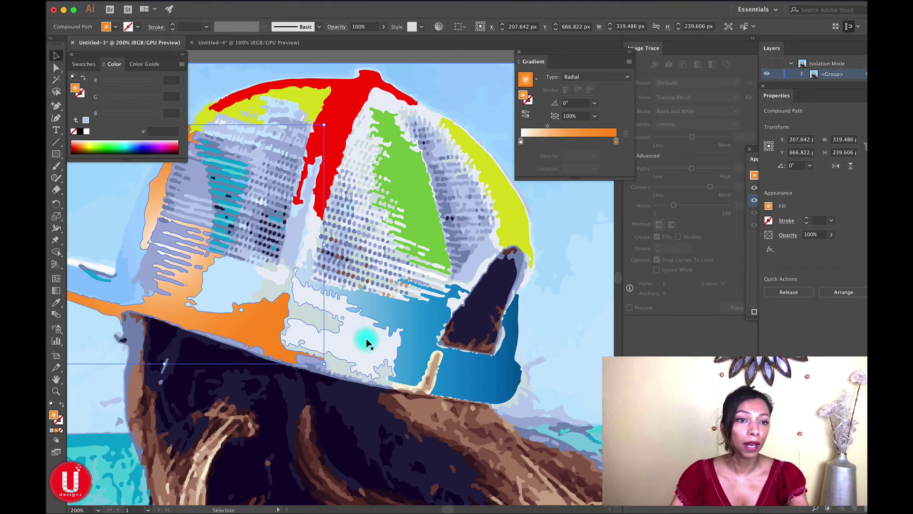
Fill the pale path in the middle of the cap's lower band with the blue leafy pattern swatch and clear the selection.
left_click(366, 341)
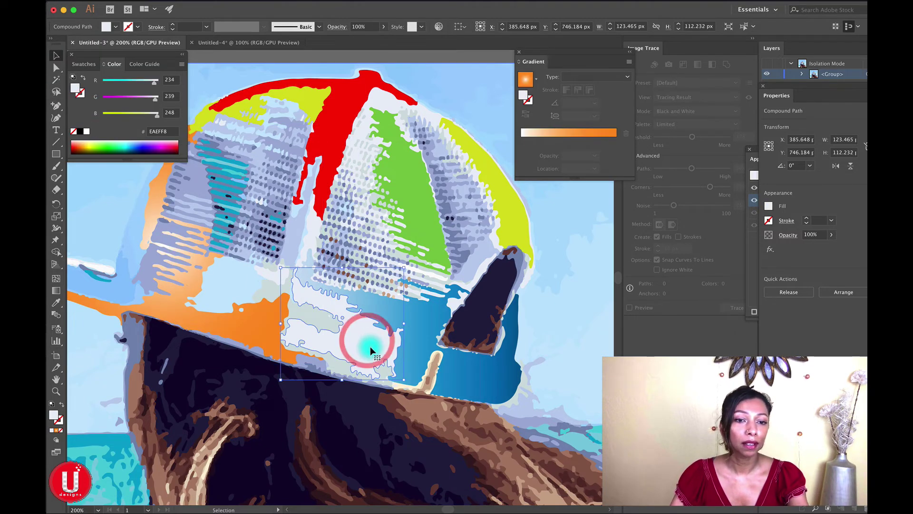
left_click(105, 28)
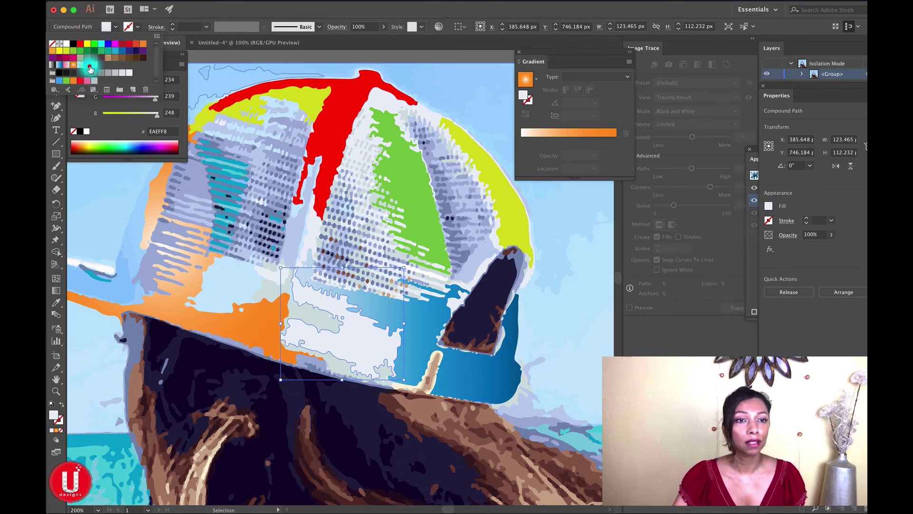
left_click(89, 67)
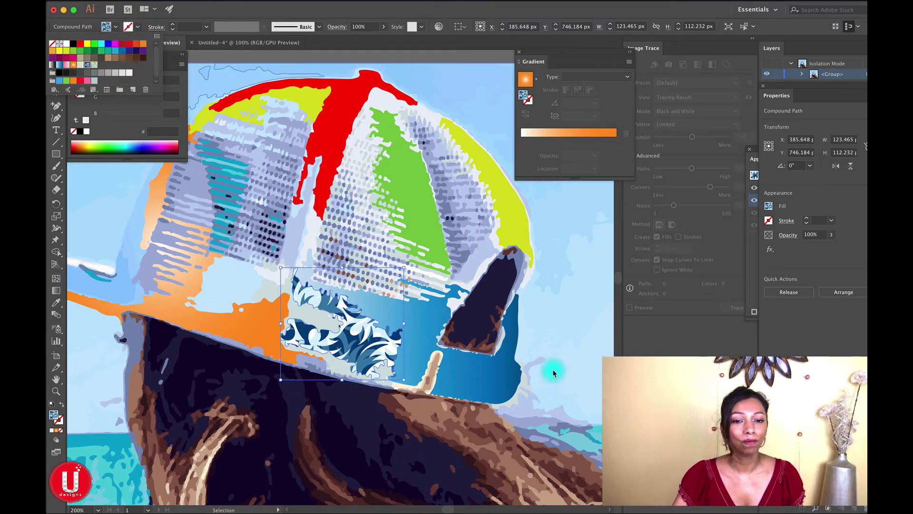
left_click(124, 116)
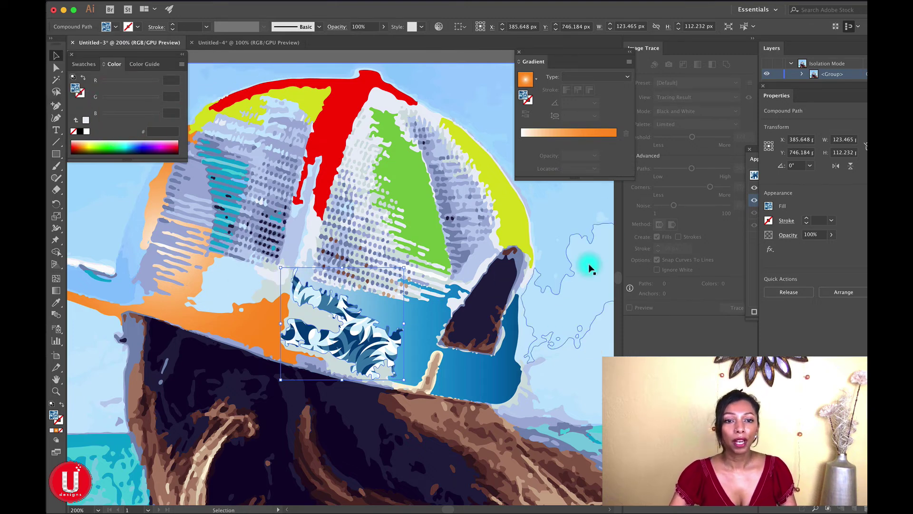
key("a")
key("super+minus")
key("super+minus")
key("super+minus")
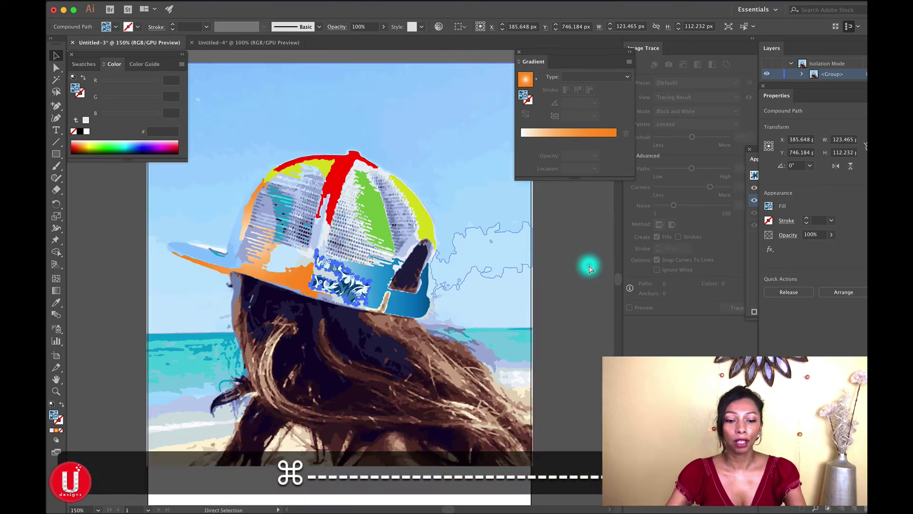
key("super+equal")
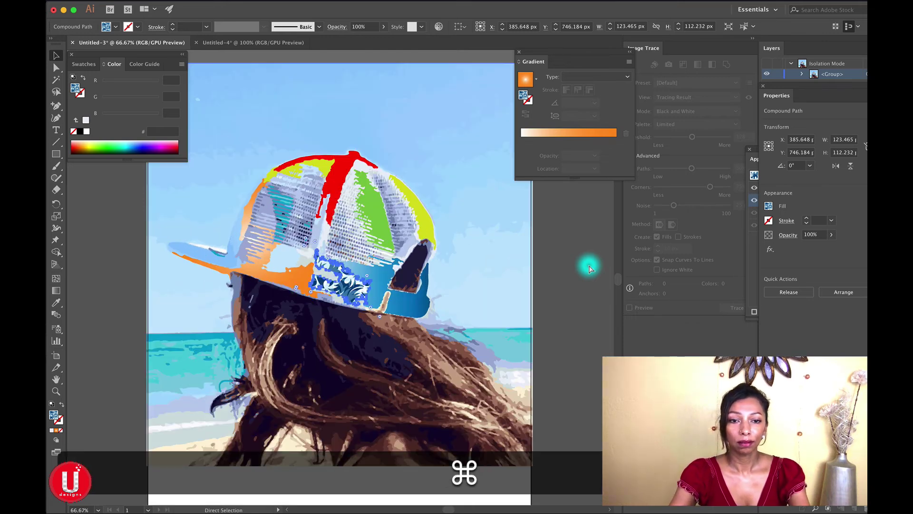
left_click(566, 234)
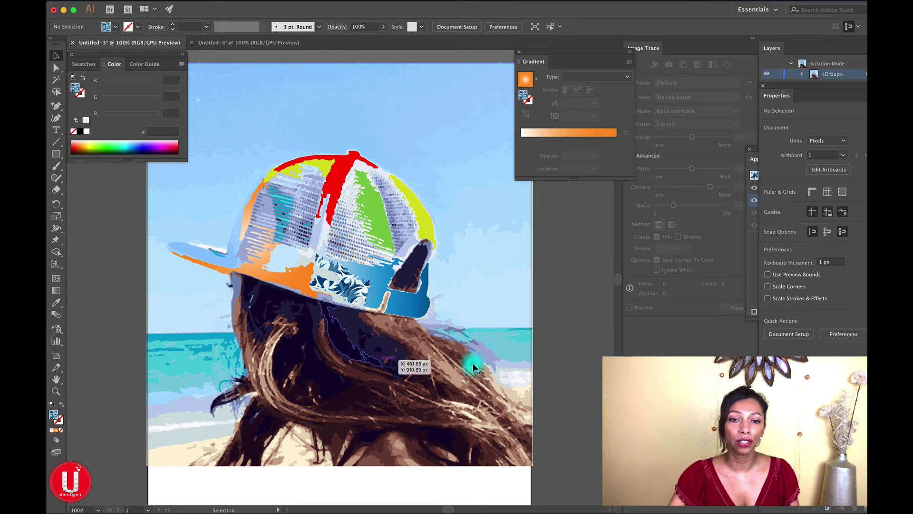
Select the narrow pale blue path below the cap's red stripe and move the Gradient panel clear of the Image Trace panel.
left_click(318, 216)
left_click(319, 235)
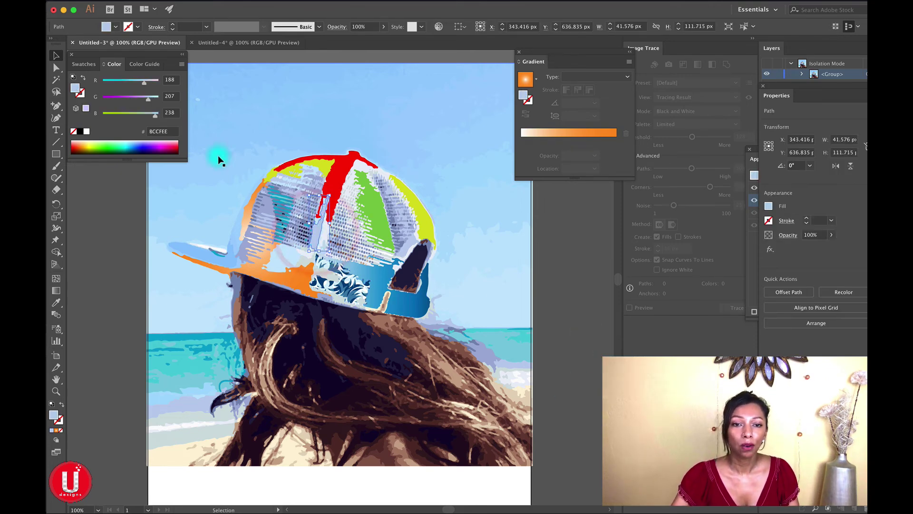
left_click(115, 27)
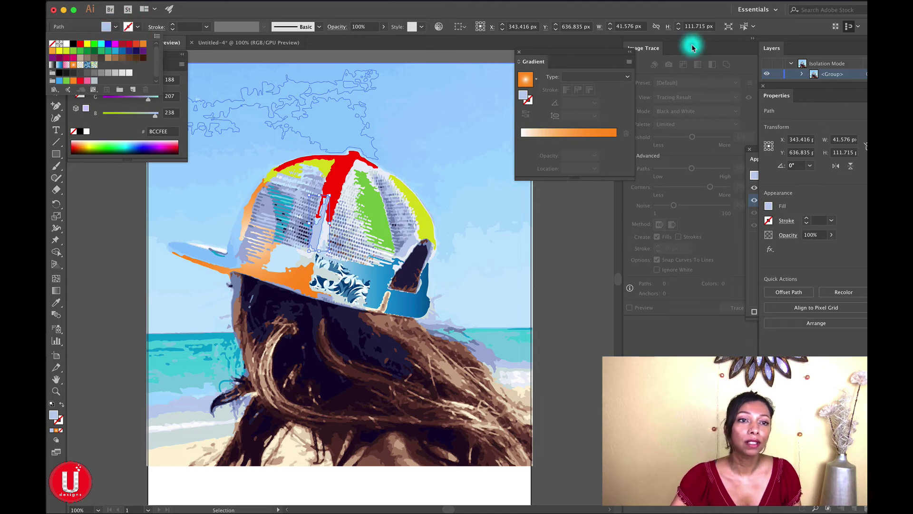
left_click(585, 52)
left_click_drag(585, 53, 550, 50)
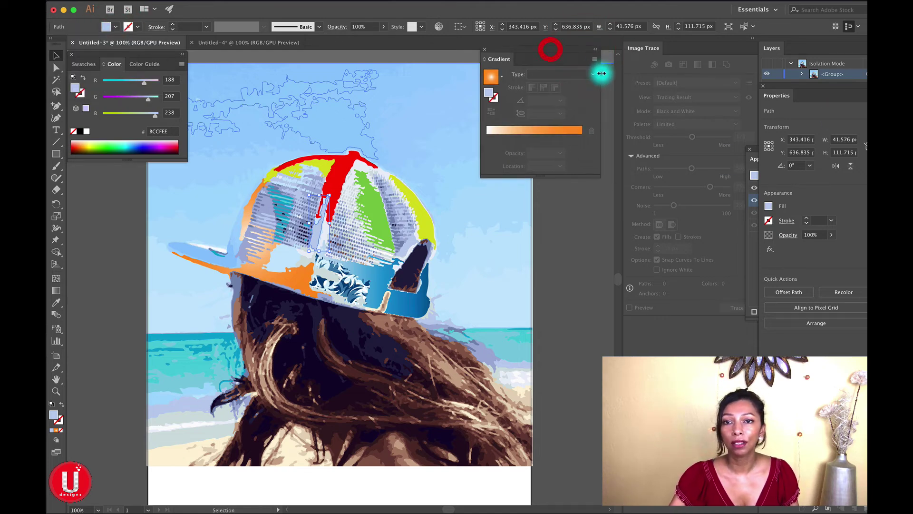
left_click(658, 48)
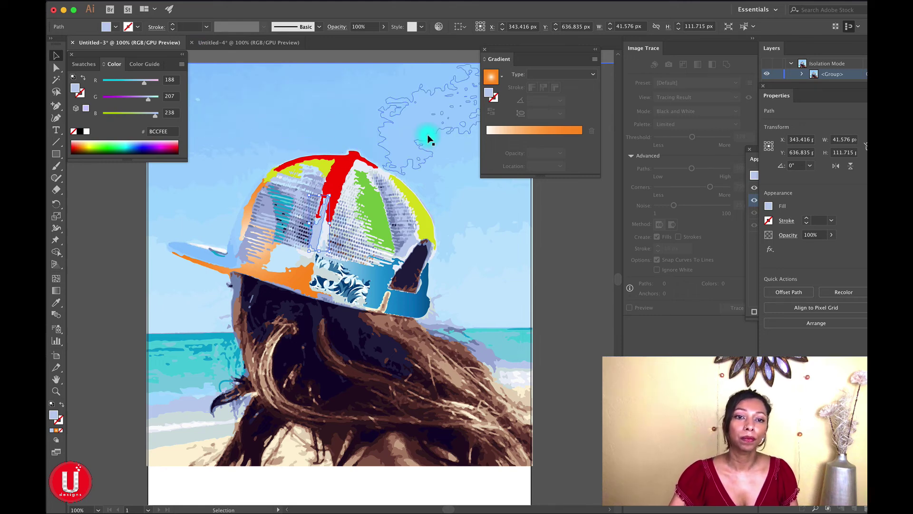
Try moving the pale blue sky paths behind the cap, undo the moves and clear the selection.
left_click(503, 320)
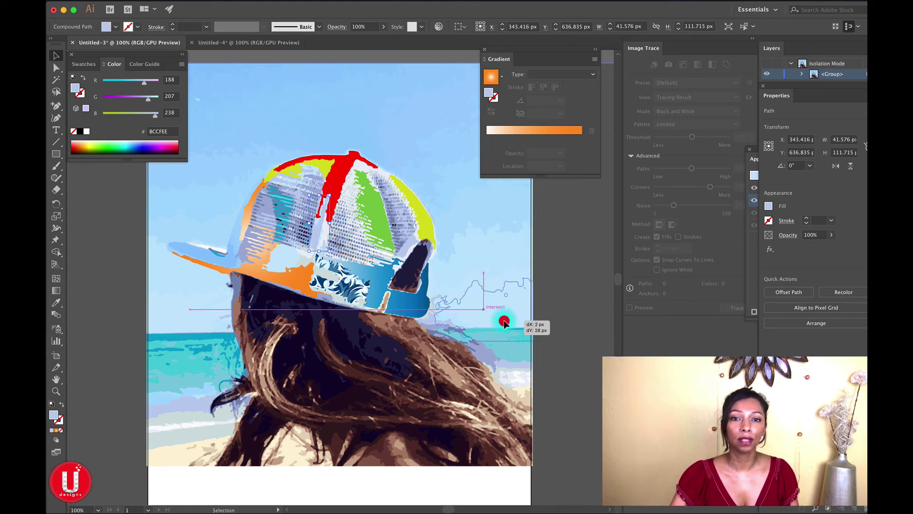
left_click(495, 258)
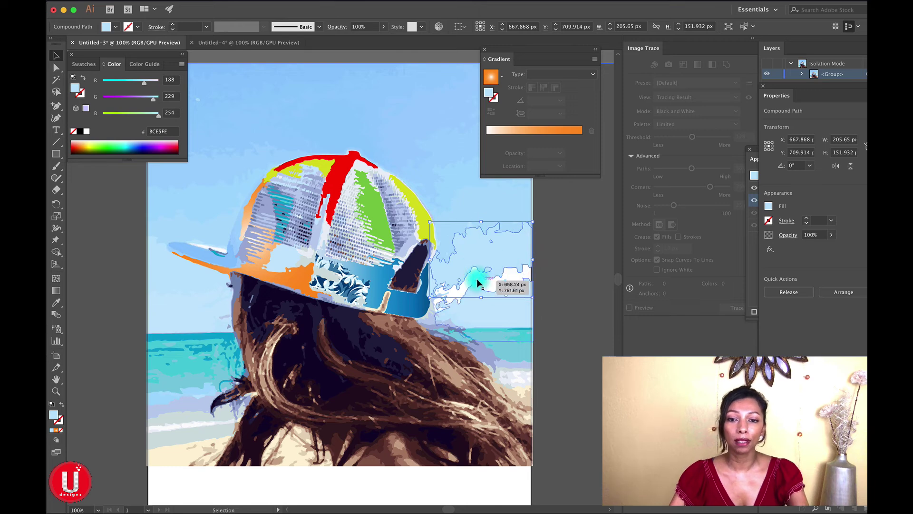
key("super")
key("super+z")
key("super+z")
key("super+z")
key("super+z")
key("super+z")
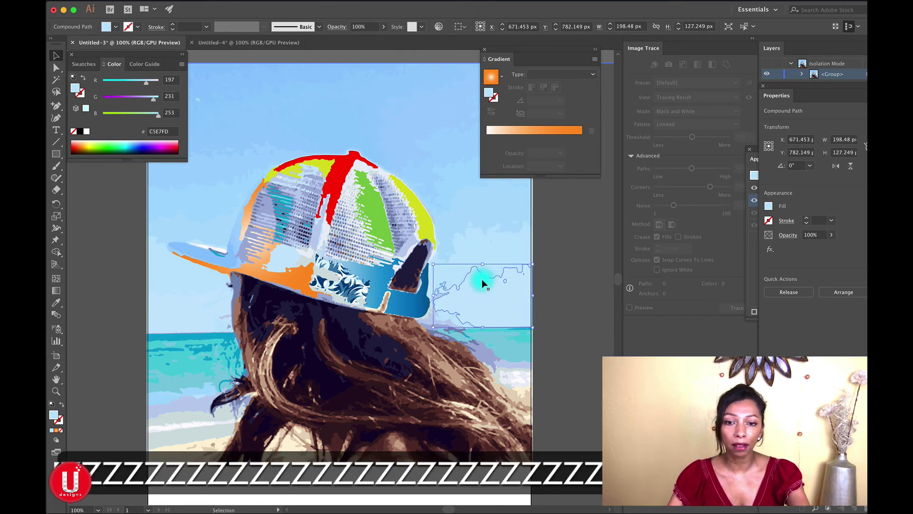
left_click(493, 296)
mouse_move(490, 297)
left_mouse_down()
mouse_move(469, 240)
mouse_move(495, 304)
left_mouse_up()
key("super+z")
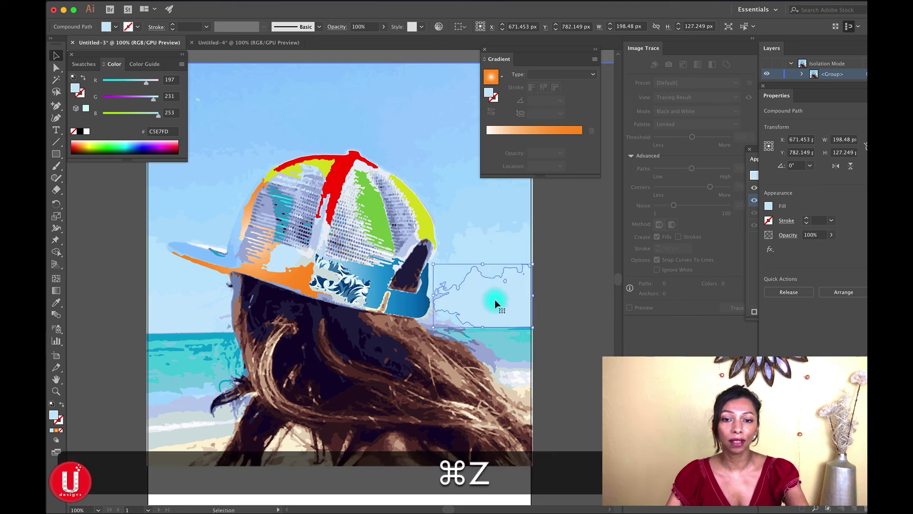
left_click(546, 303)
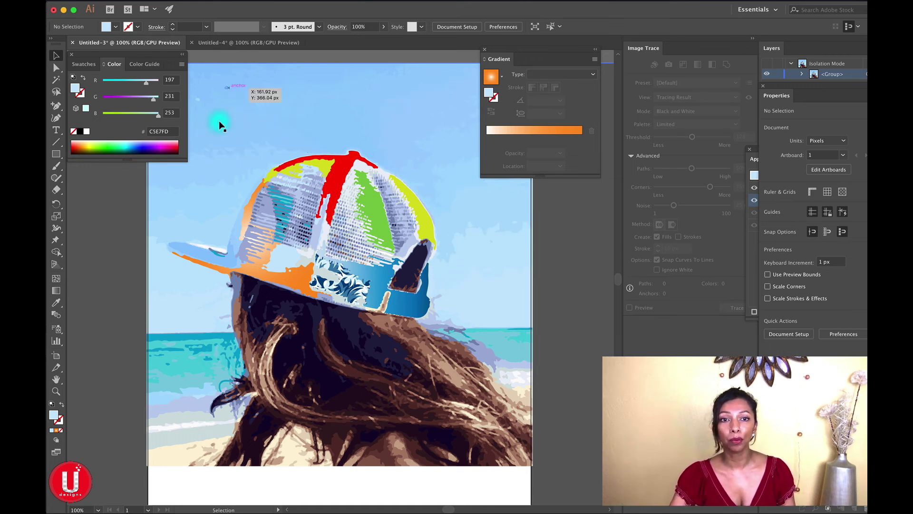
left_click(198, 250)
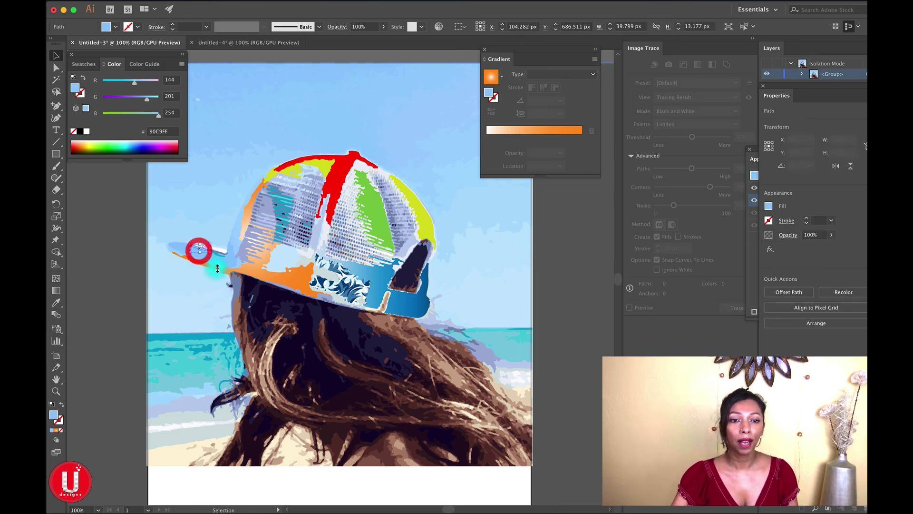
left_click(326, 244)
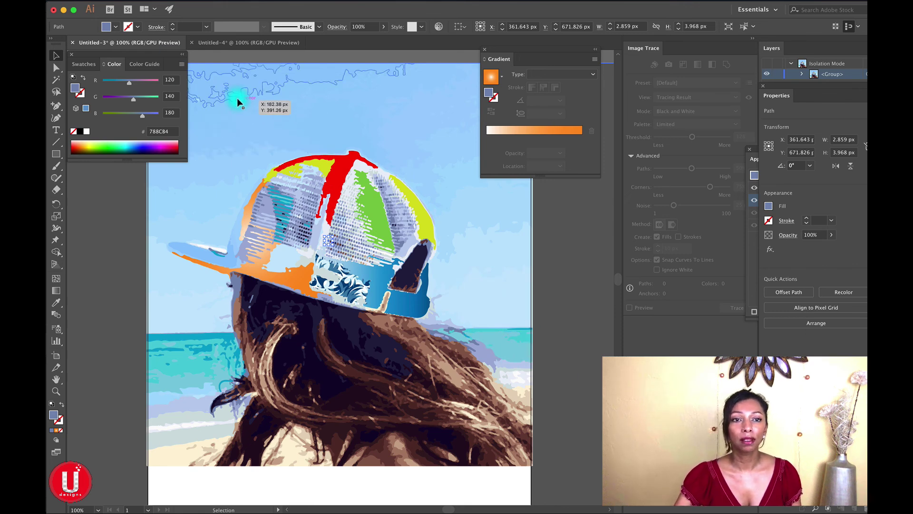
Check the program version in the About Illustrator information and close it.
left_click(84, 0)
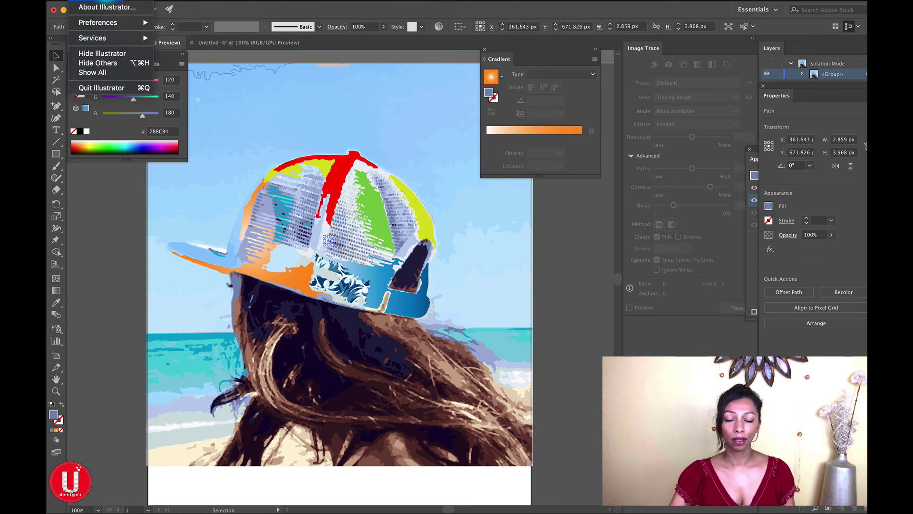
mouse_move(105, 25)
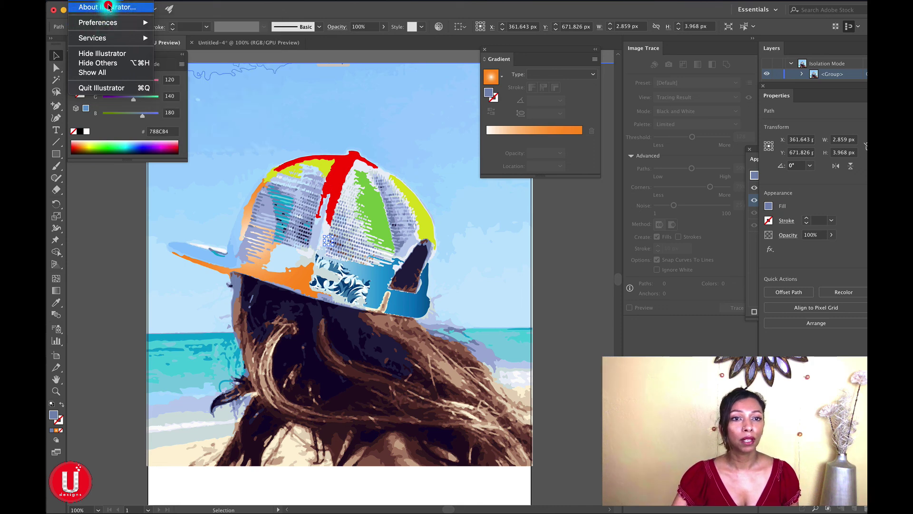
left_click(108, 7)
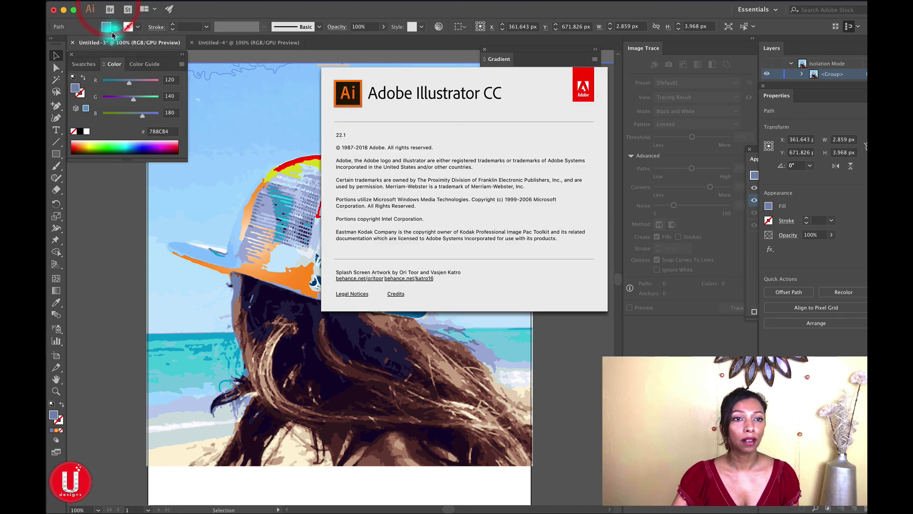
left_click(399, 102)
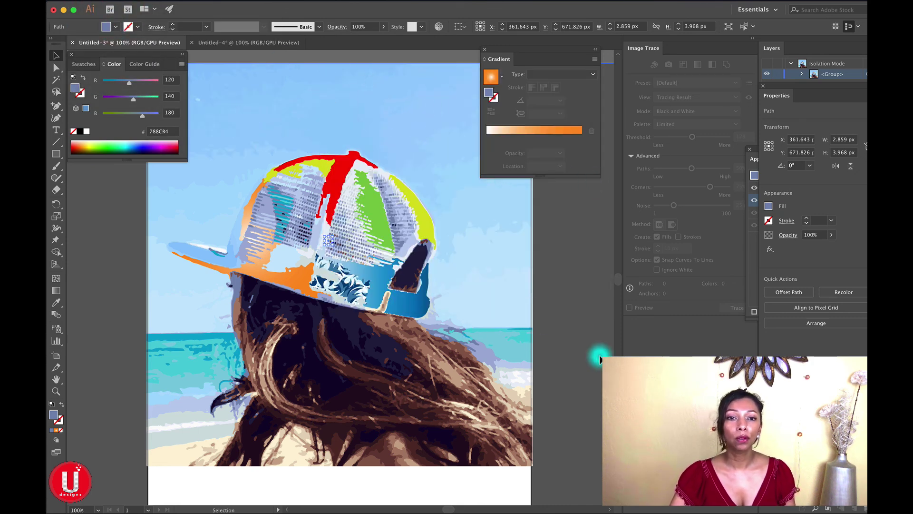